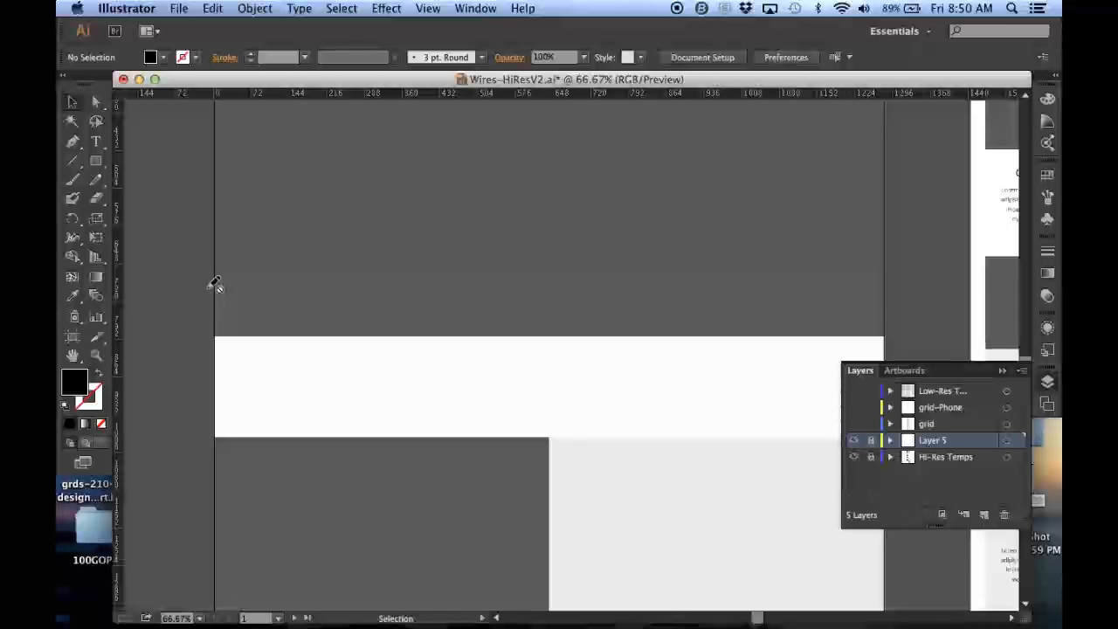
- Create a new layer above Layer 5 and name it "type"
click(984, 514)
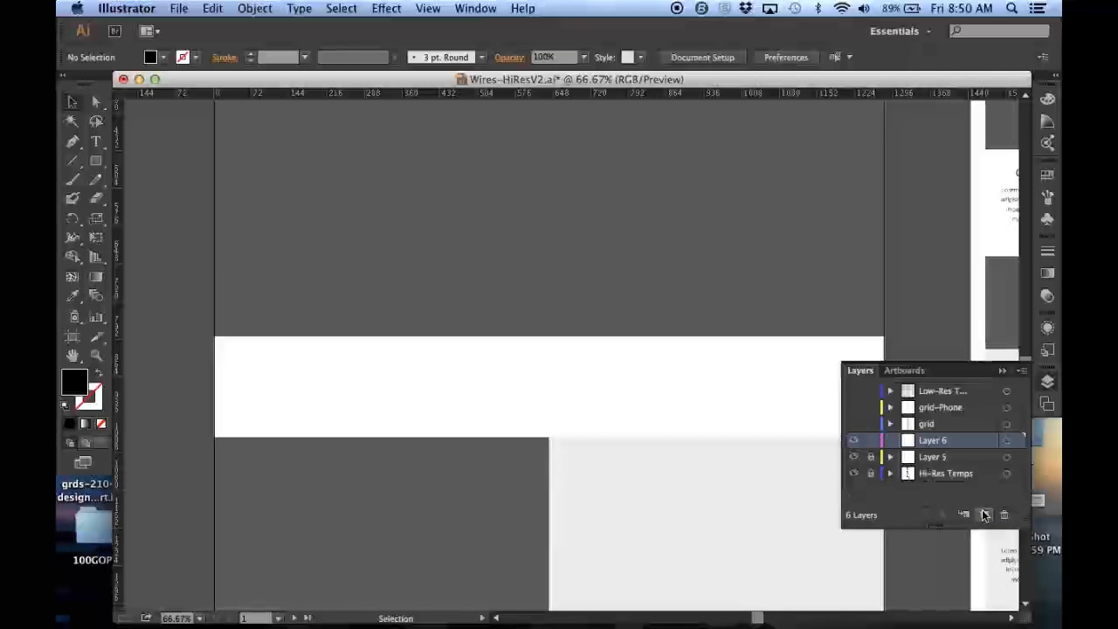
double_click(934, 443)
text(typog)
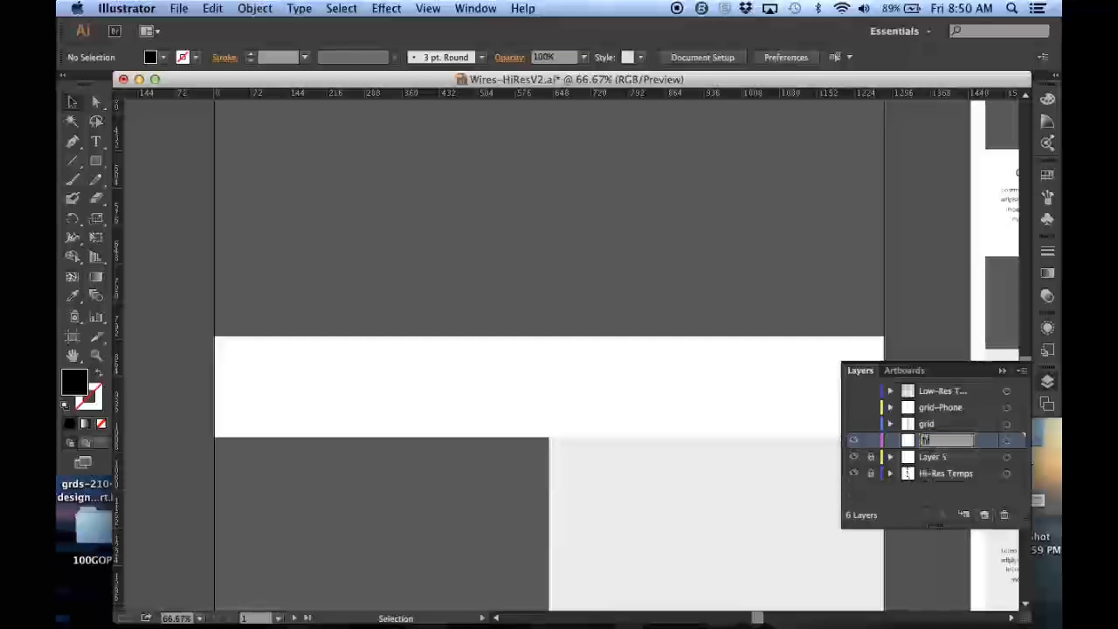
text(r)
key(BackSpace)
key(BackSpace)
key(BackSpace)
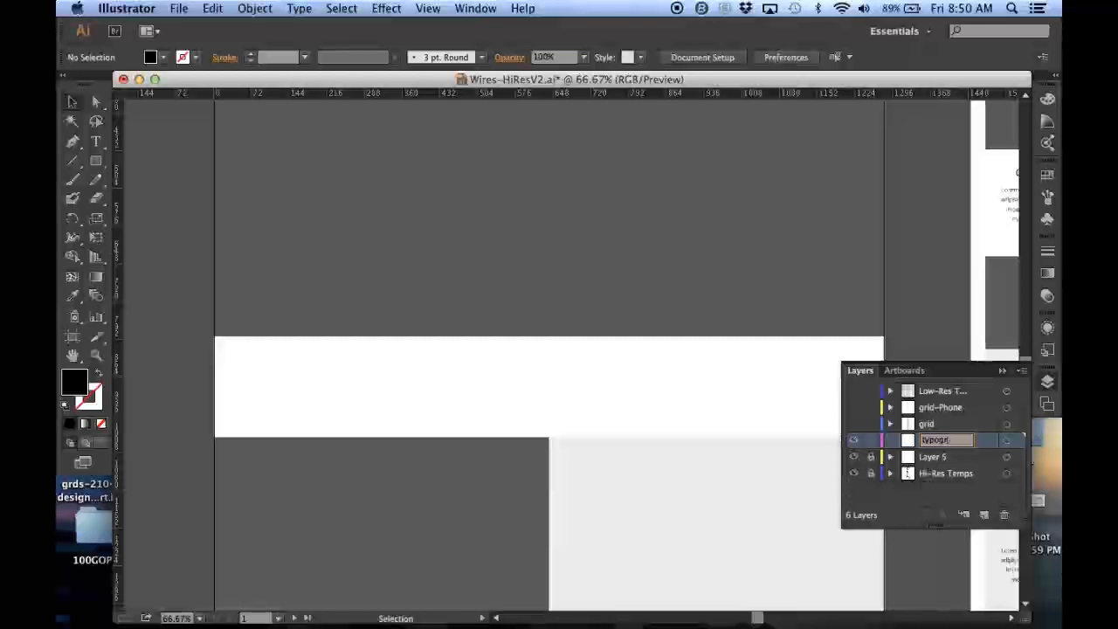
text(e)
key(Return)
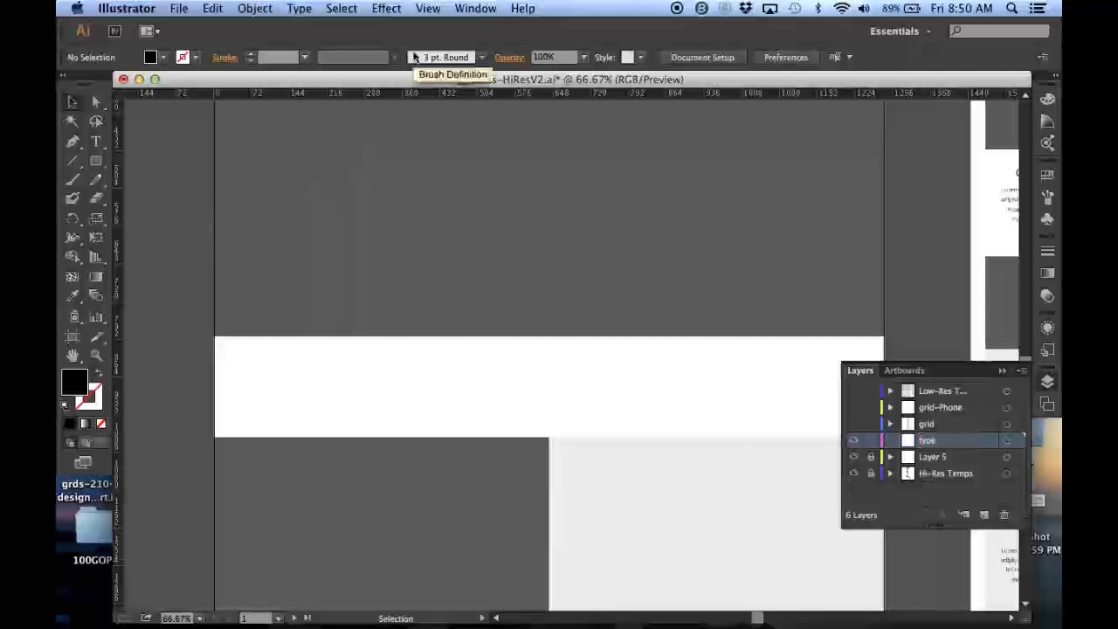
- Show the Paragraph Styles panel
click(476, 8)
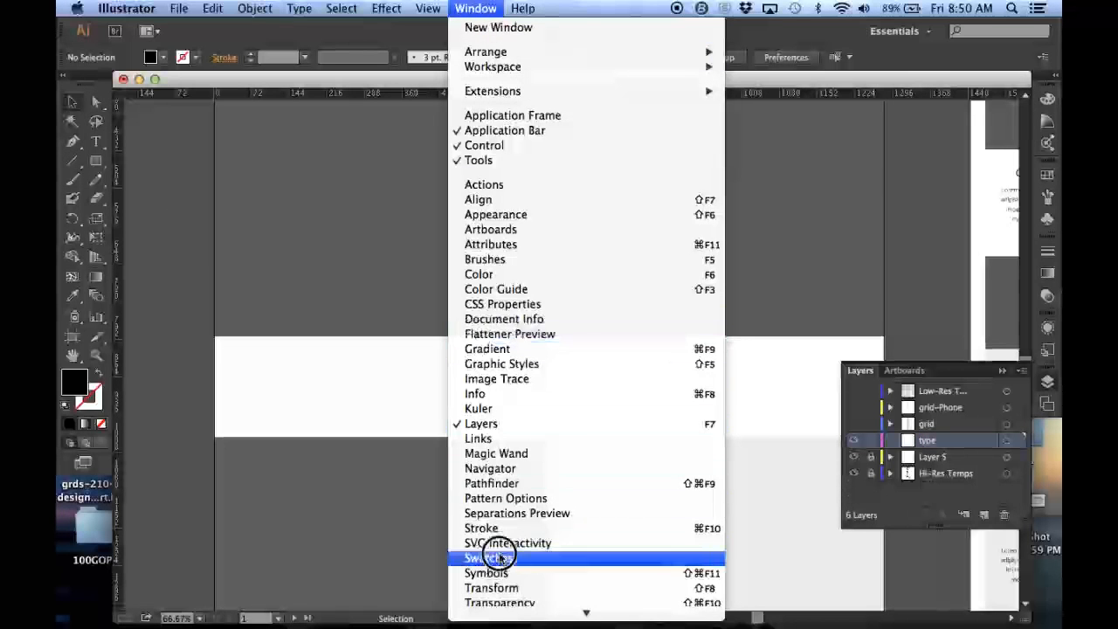
mouse_move(499, 613)
mouse_move(512, 519)
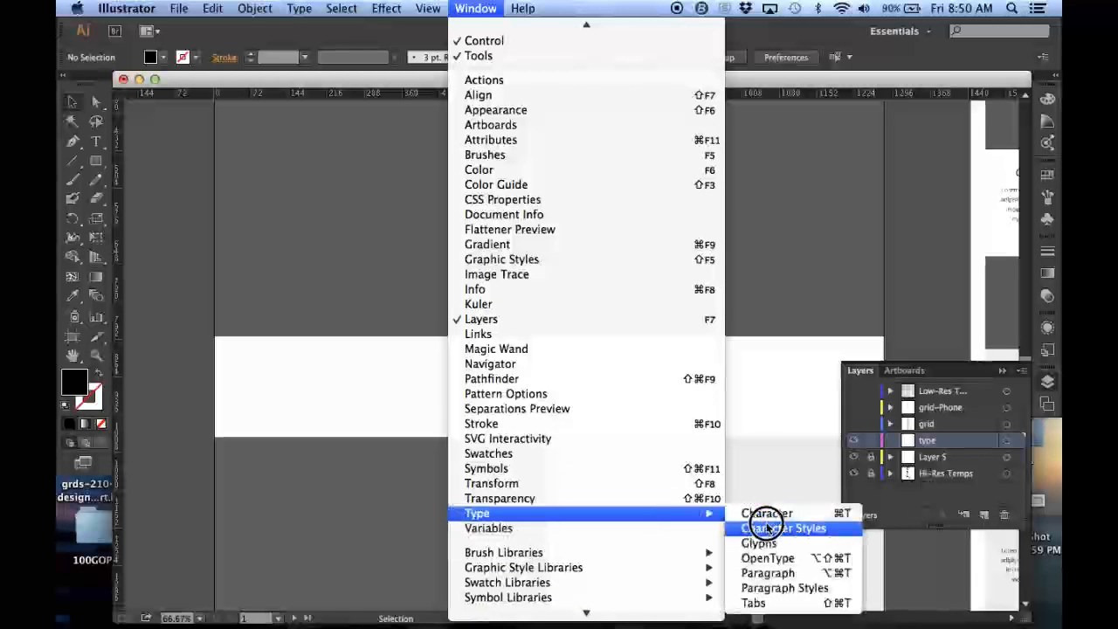
click(775, 589)
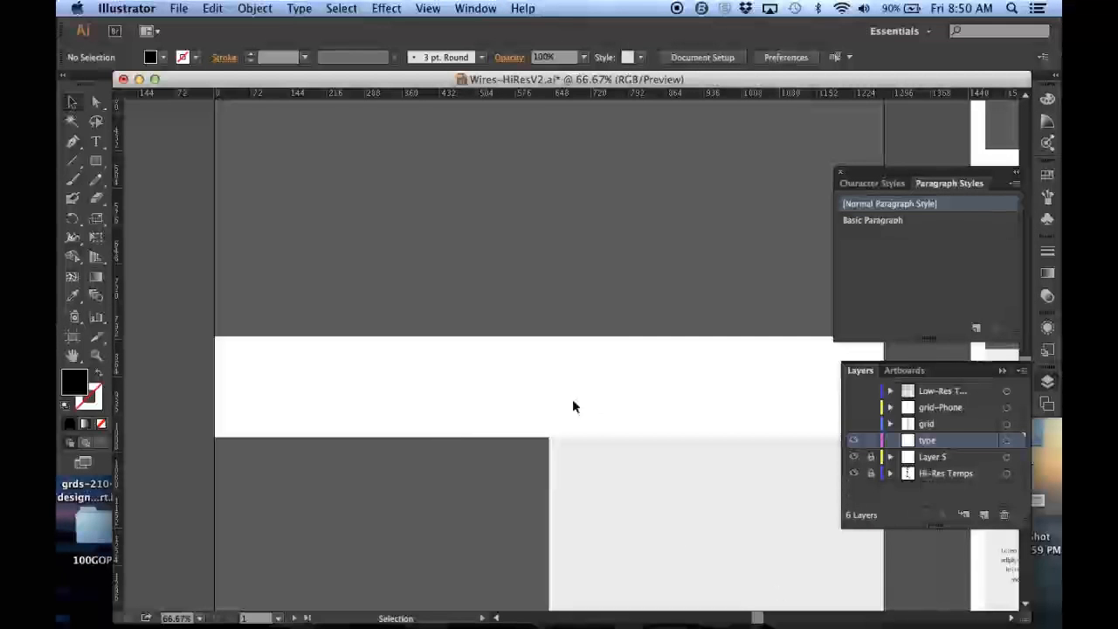
- Draw a wide text frame in the white band and paste the copied website-builder paragraph into it
key(t)
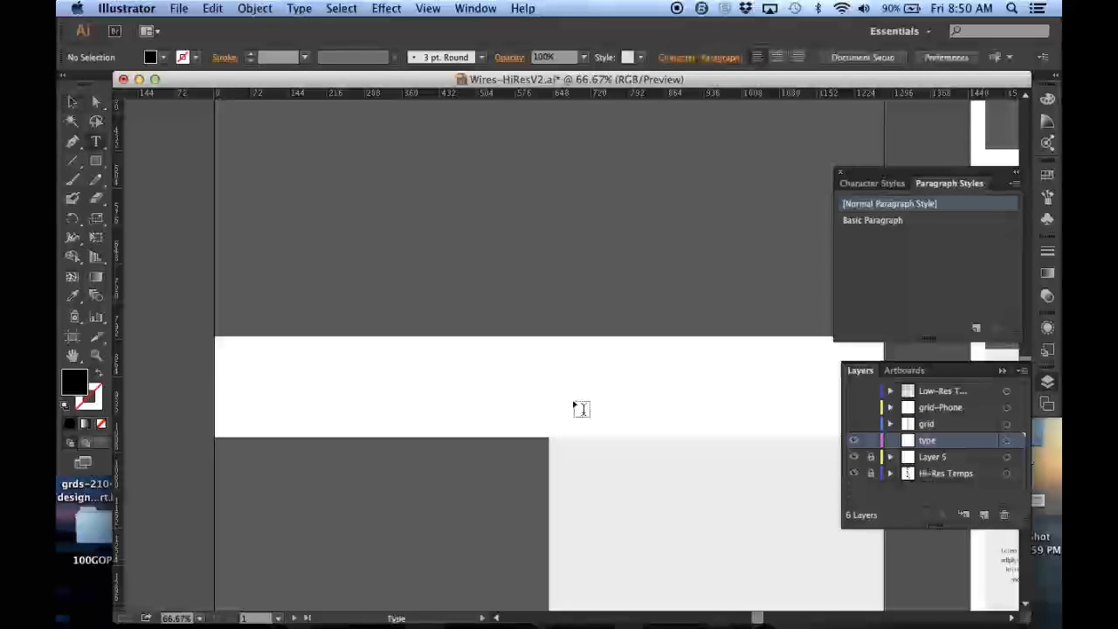
drag(381, 380, 745, 420)
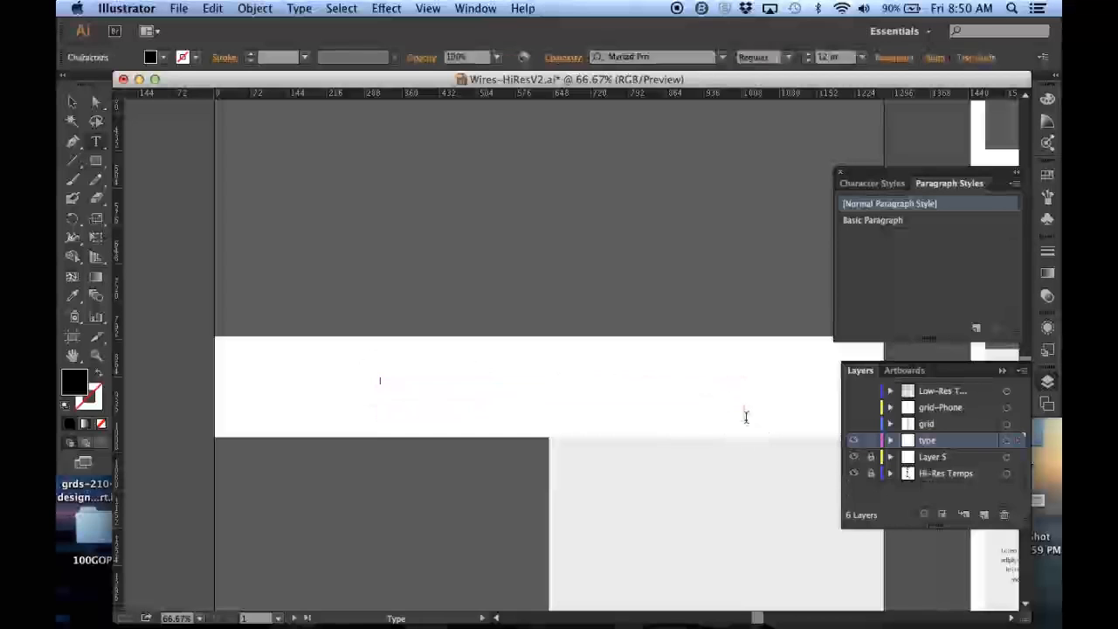
key(cmd+v)
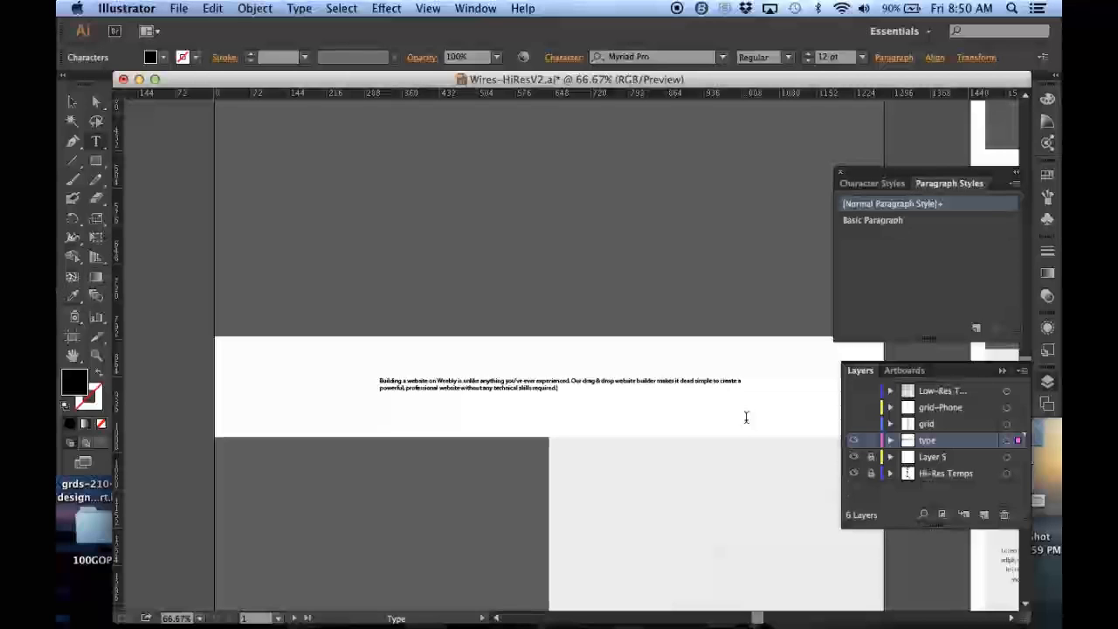
- Create a new paragraph style named "P" and apply it to the paragraph text
click(977, 327)
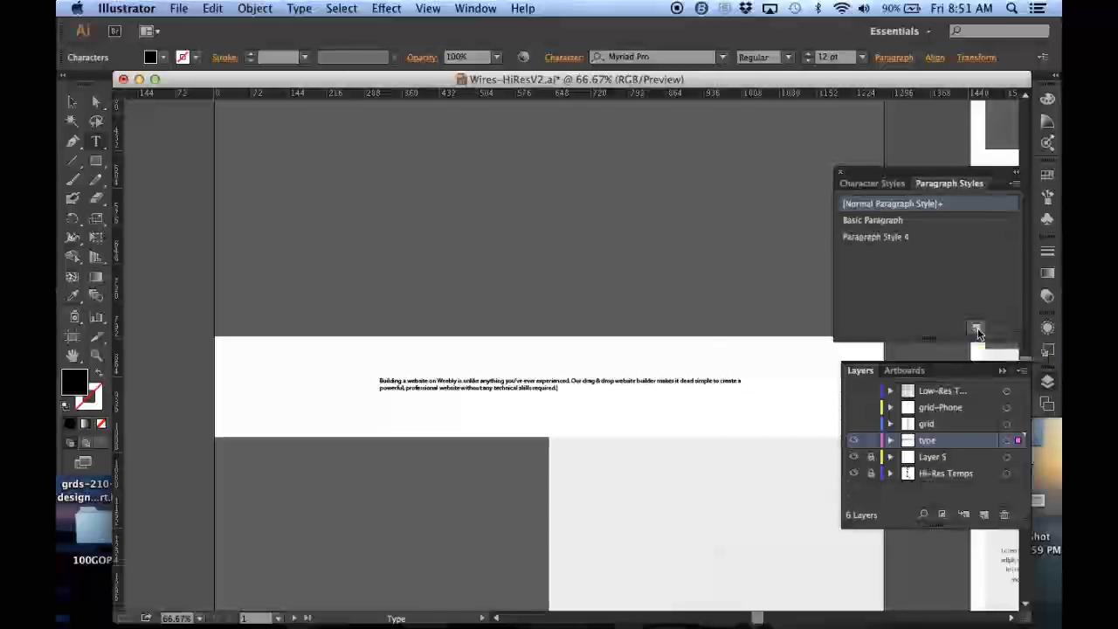
double_click(887, 237)
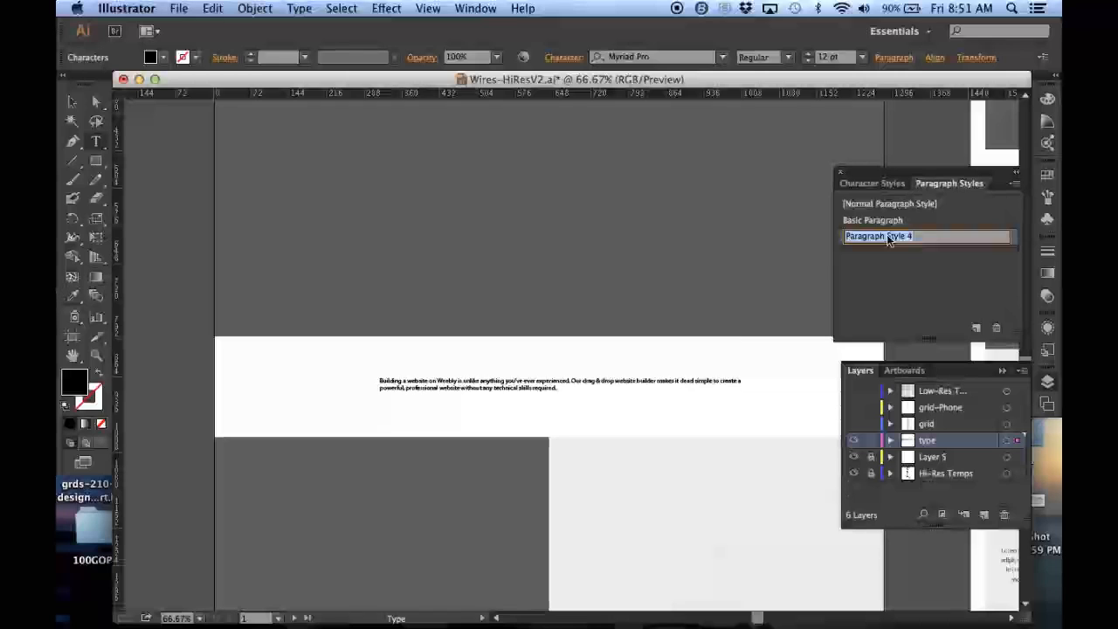
text(P)
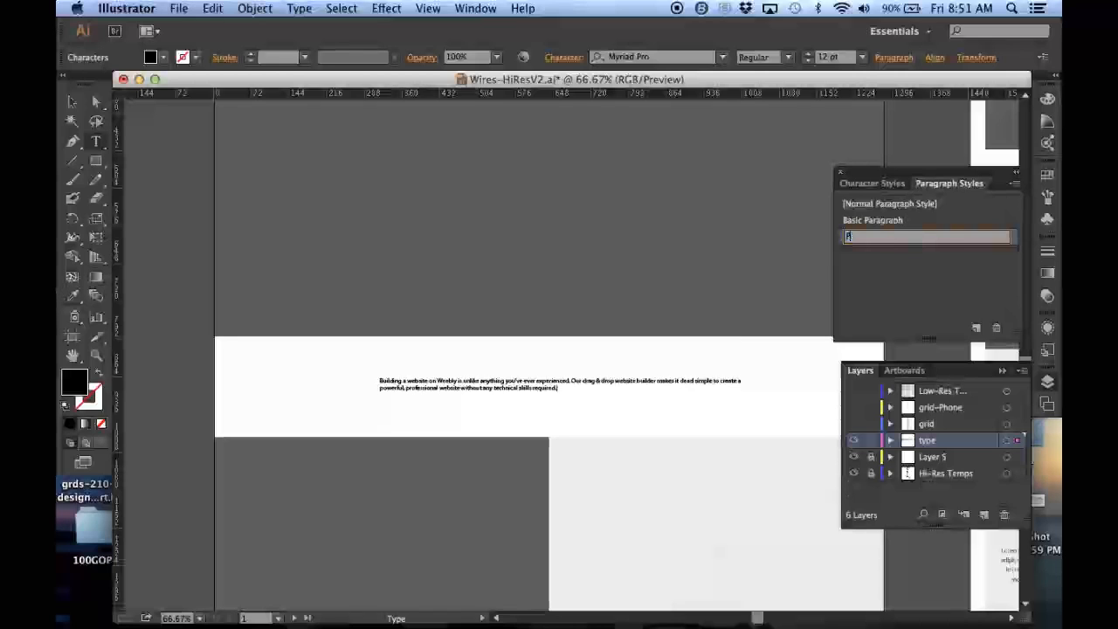
click(874, 282)
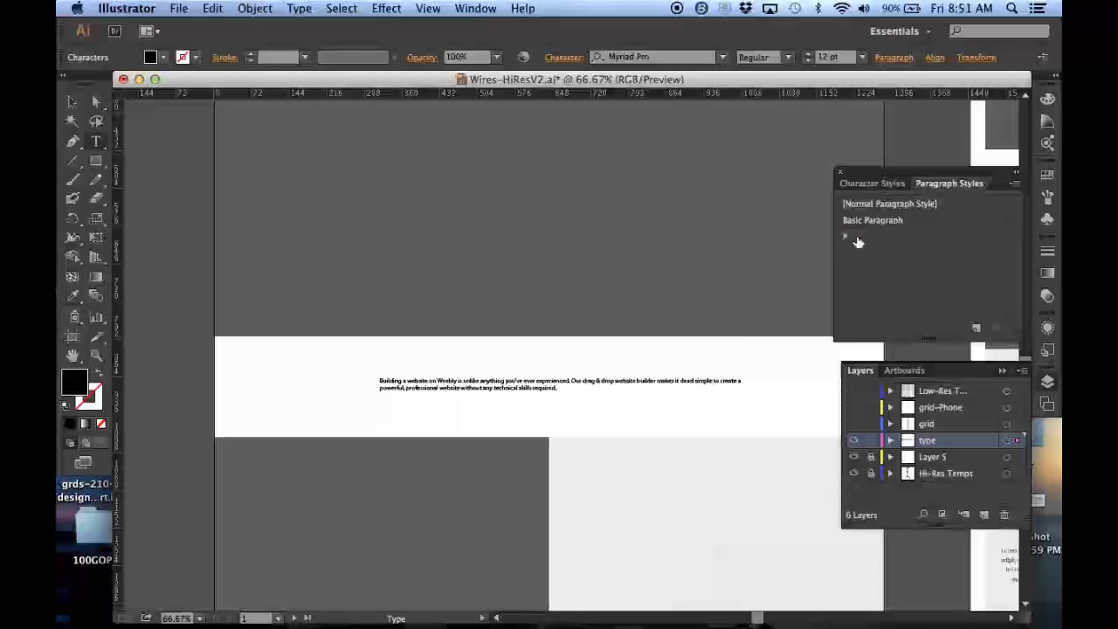
click(858, 242)
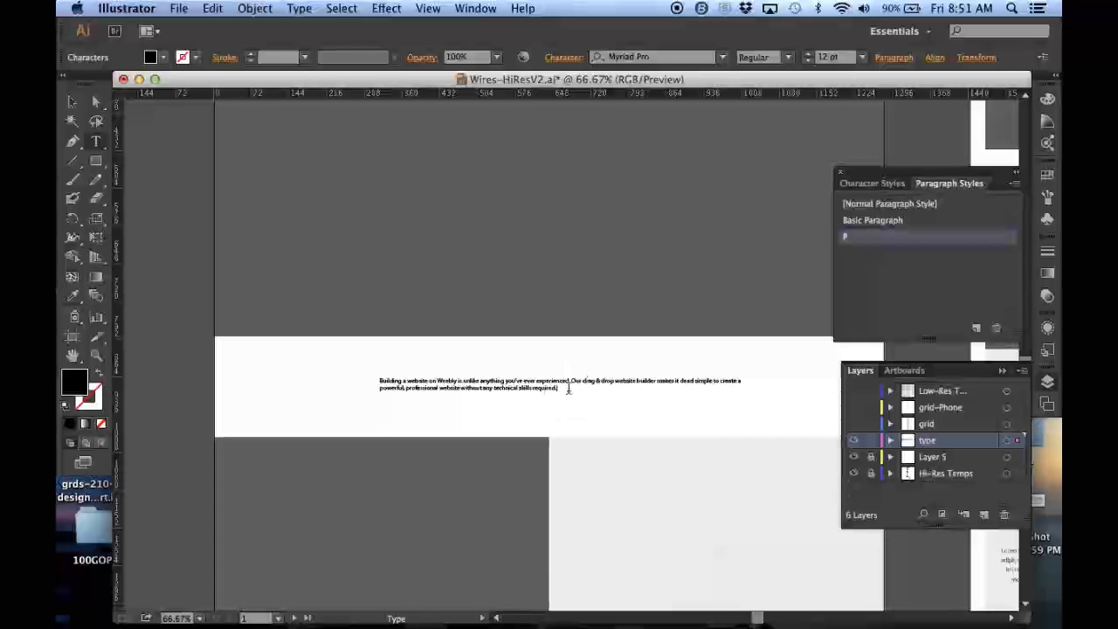
- Edit the P style's basic character formats, setting the font family to Roboto and the font style to Regular
double_click(877, 241)
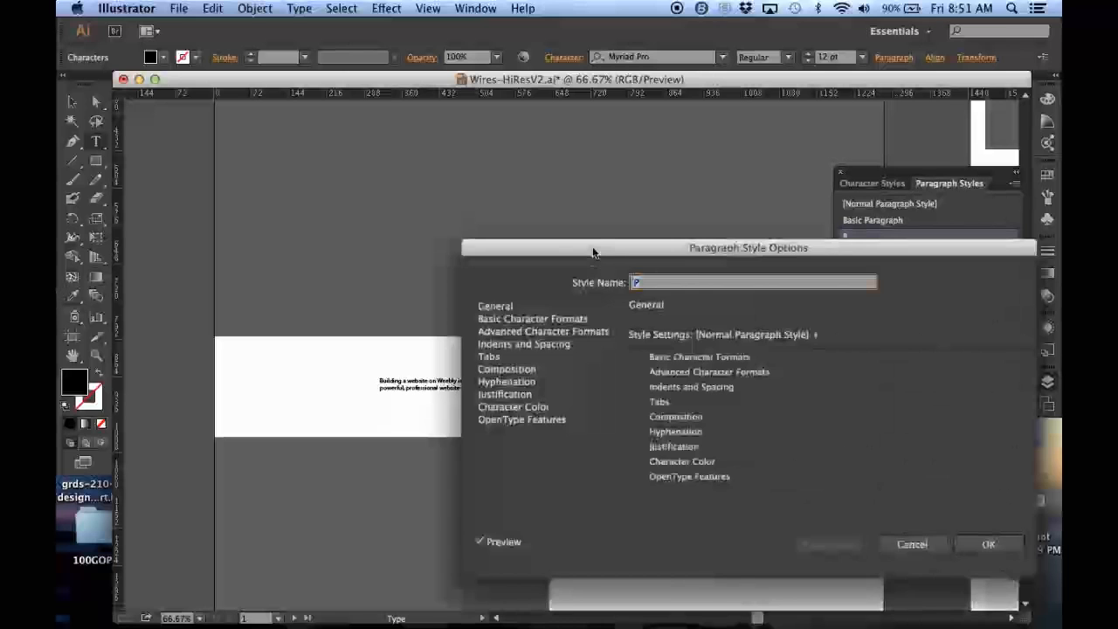
drag(592, 249, 800, 245)
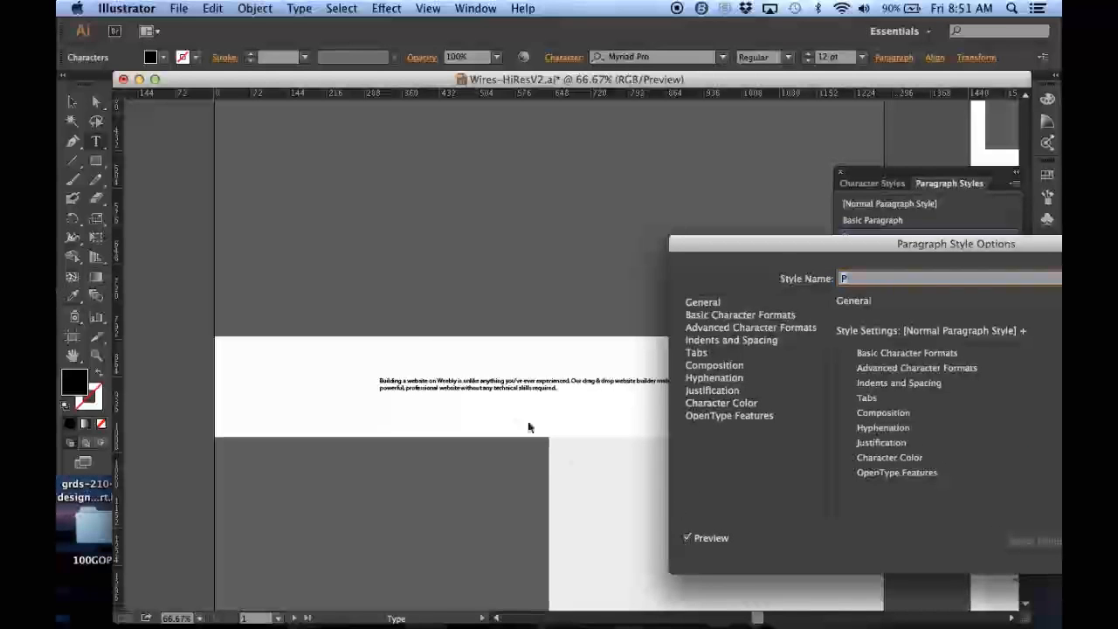
click(741, 316)
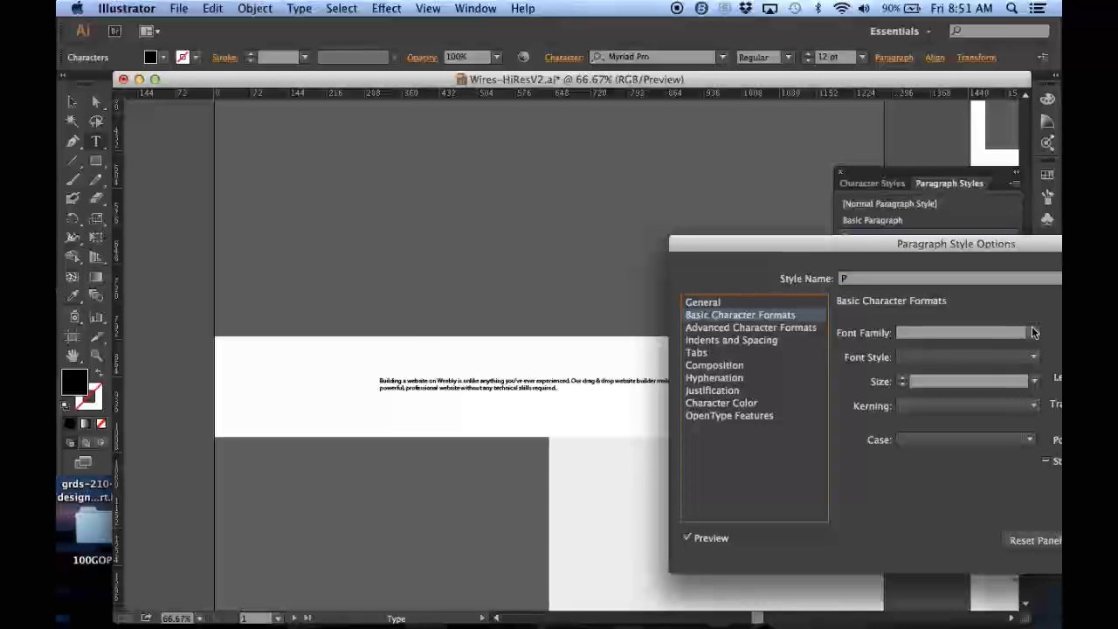
drag(976, 251, 736, 233)
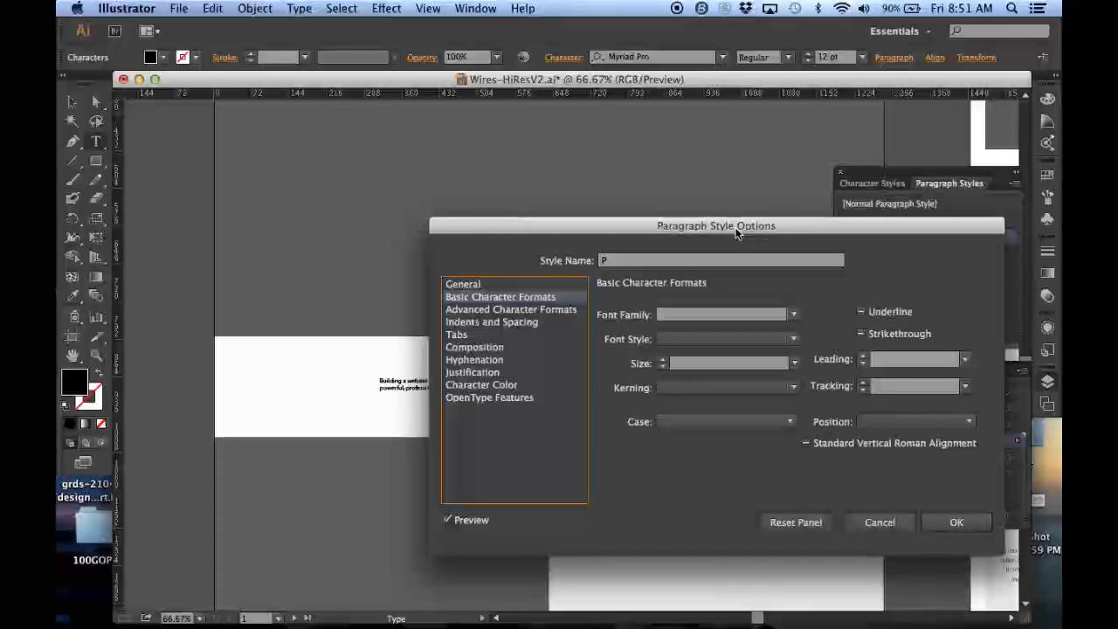
click(793, 315)
scroll(784, 404, down, 20)
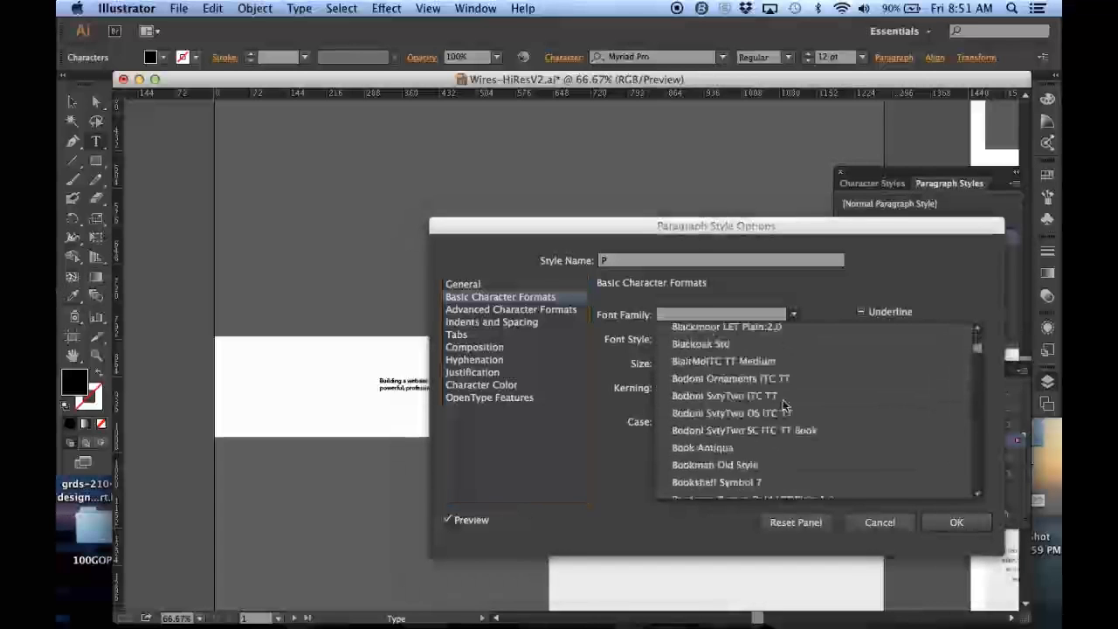
scroll(784, 404, down, 20)
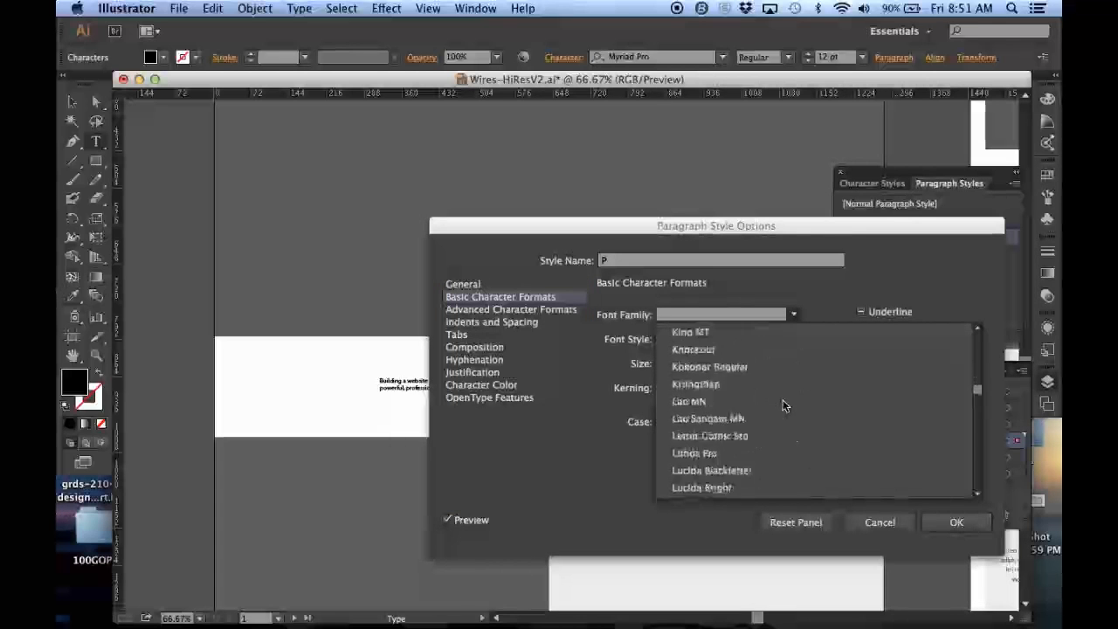
scroll(784, 405, down, 6)
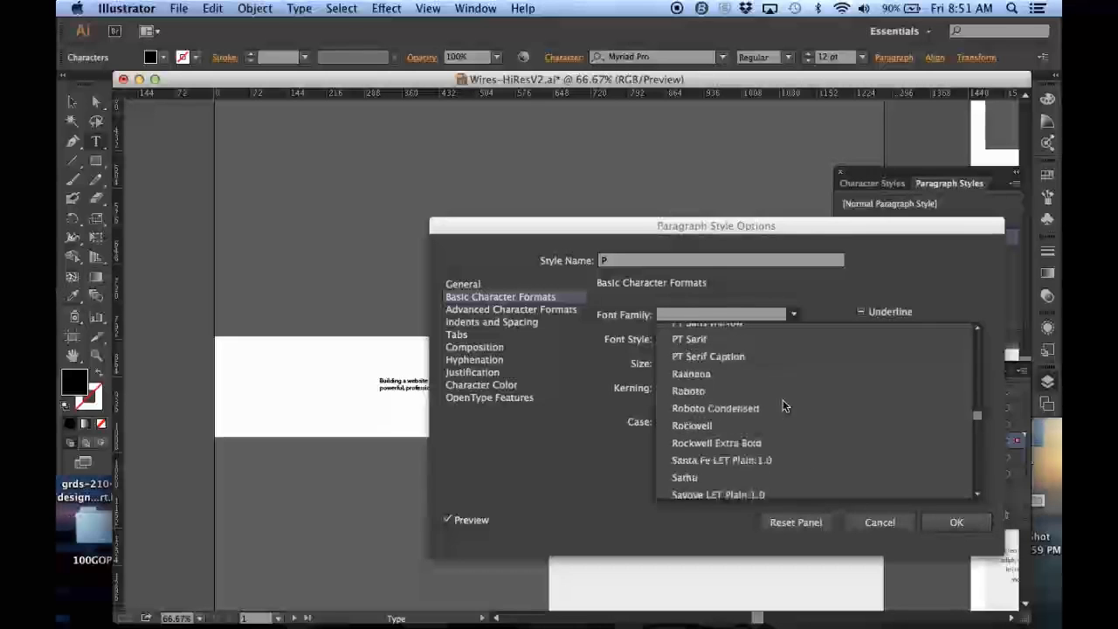
click(749, 391)
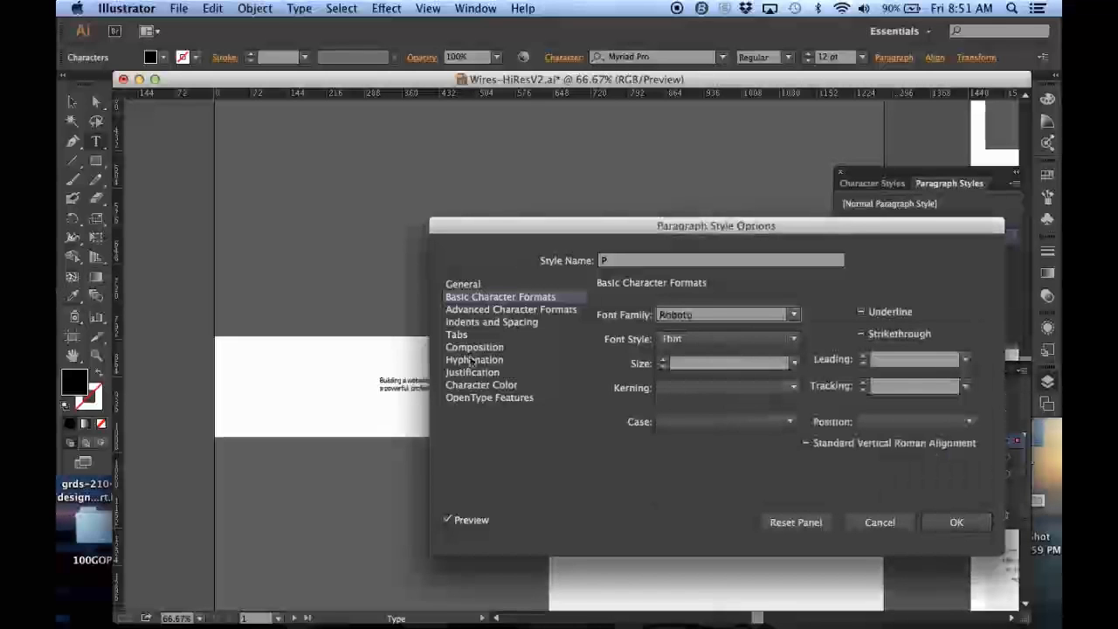
click(753, 339)
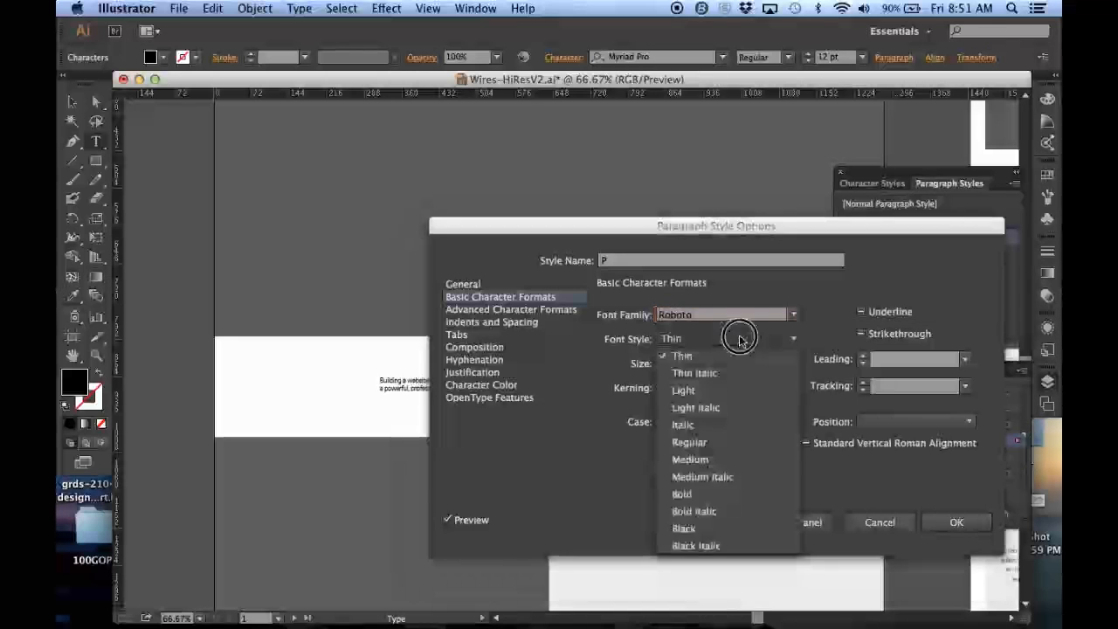
click(731, 443)
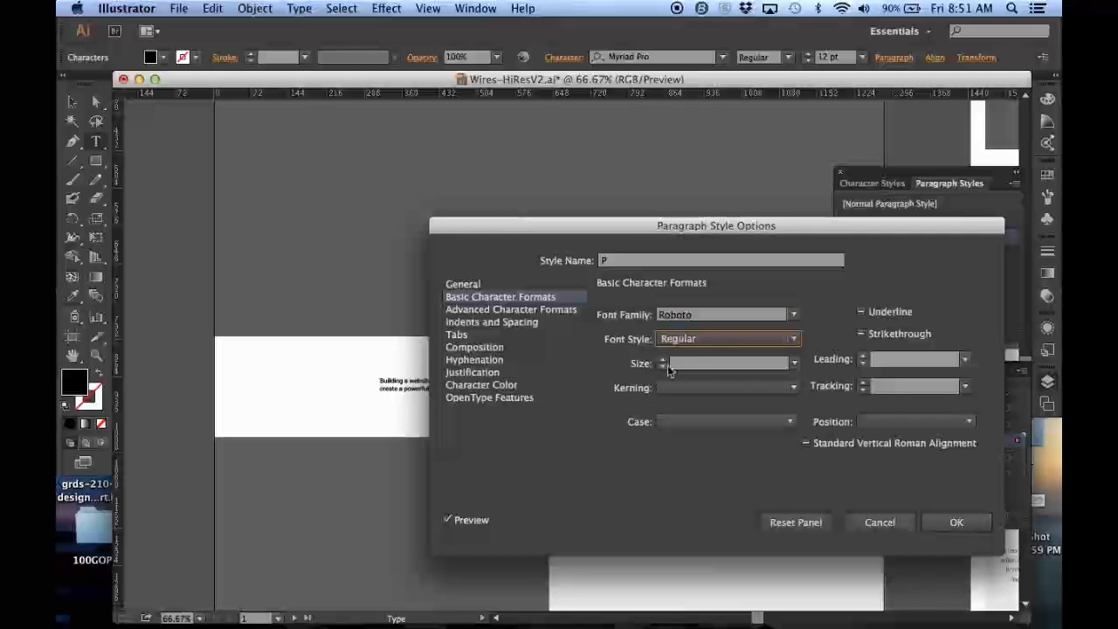
- Set the P style's font size to 14 pt and leading to 18 pt, and accept the style options
text(14)
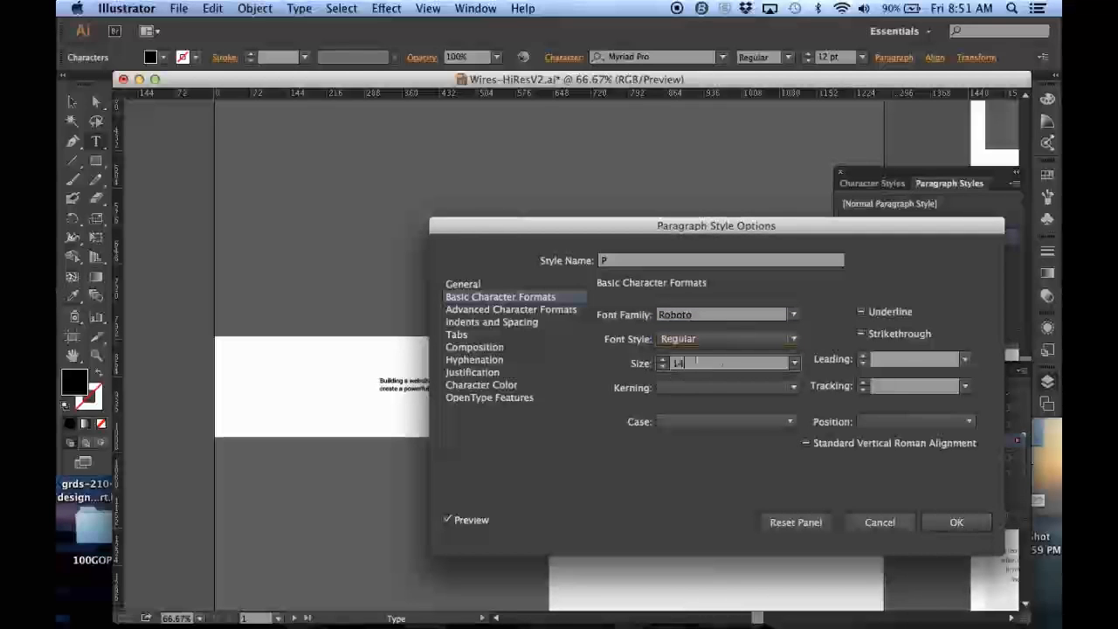
click(894, 363)
text(18)
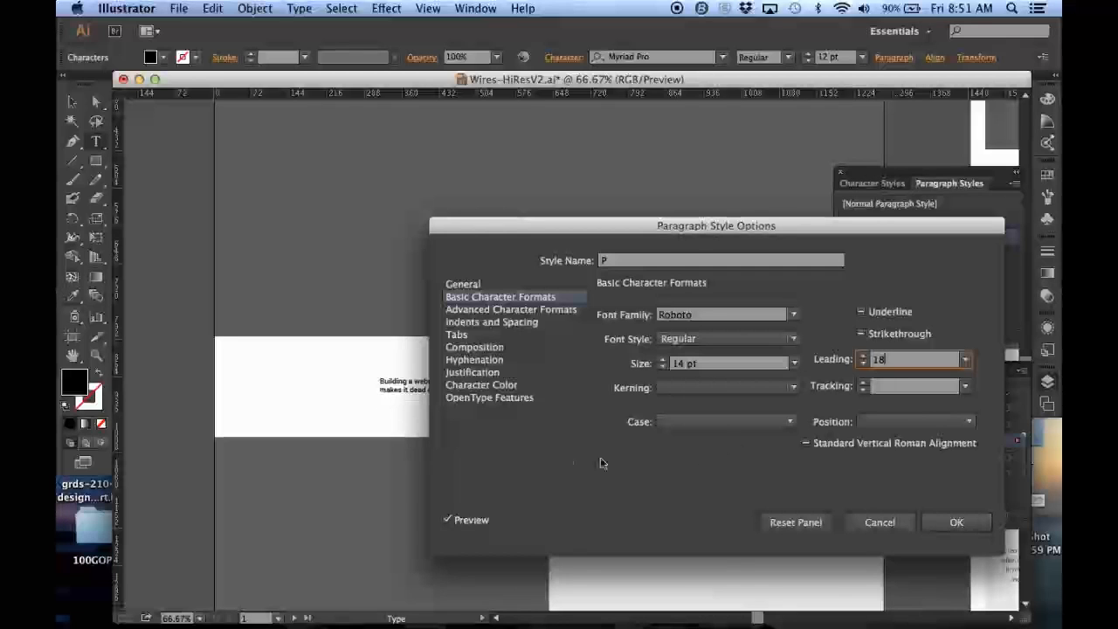
click(952, 522)
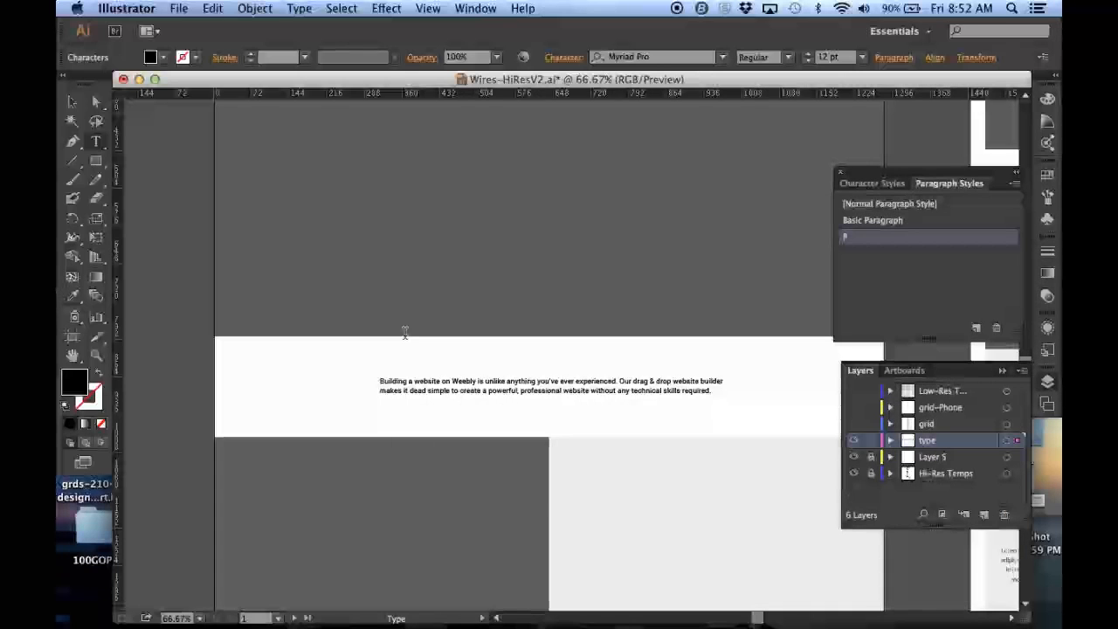
- Replace all the text in the paragraph frame with the copied paragraph, finish text editing and deselect the frame
key(super+a)
key(BackSpace)
key(super+v)
key(Escape)
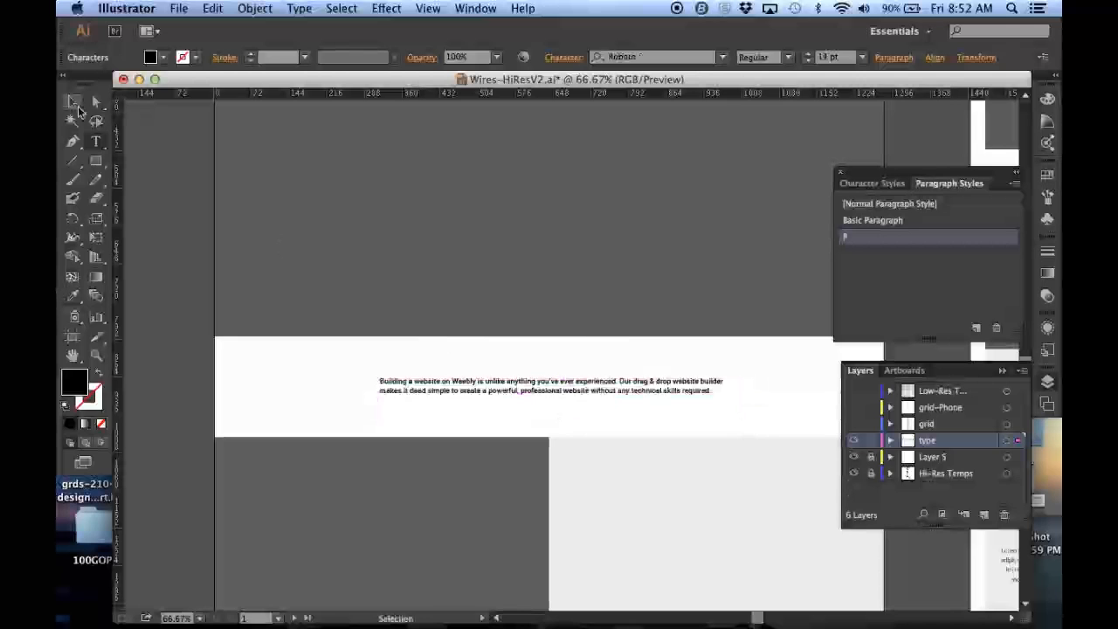
click(334, 387)
- Add a text frame above the paragraph in the white band containing the heading "OUR FEATURES"
key(t)
click(454, 349)
drag(453, 349, 688, 362)
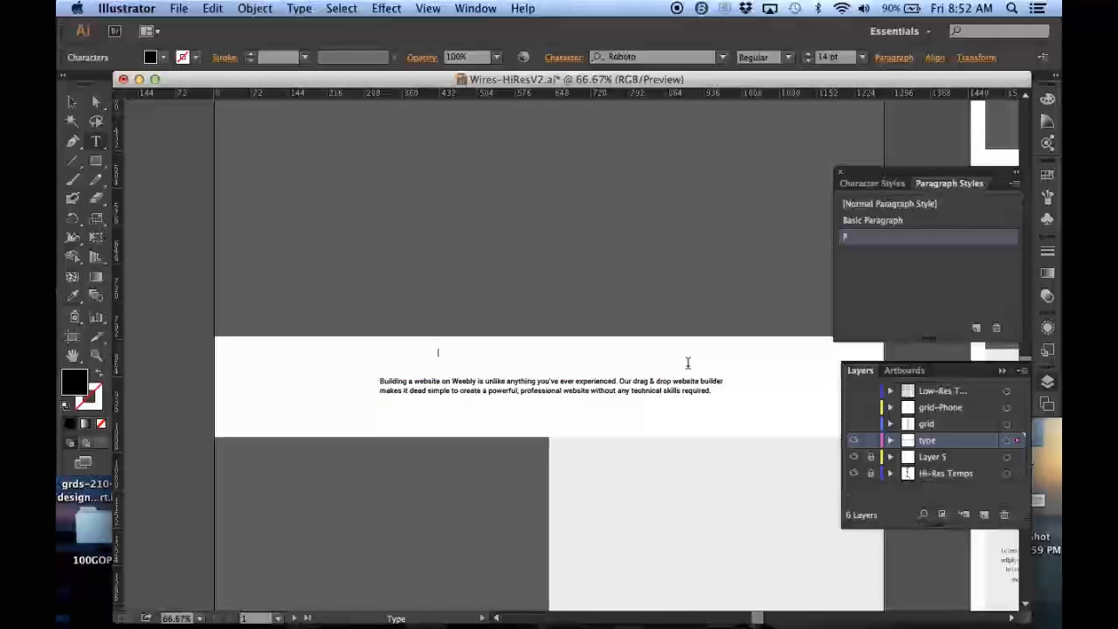
text(OUR FEATURES)
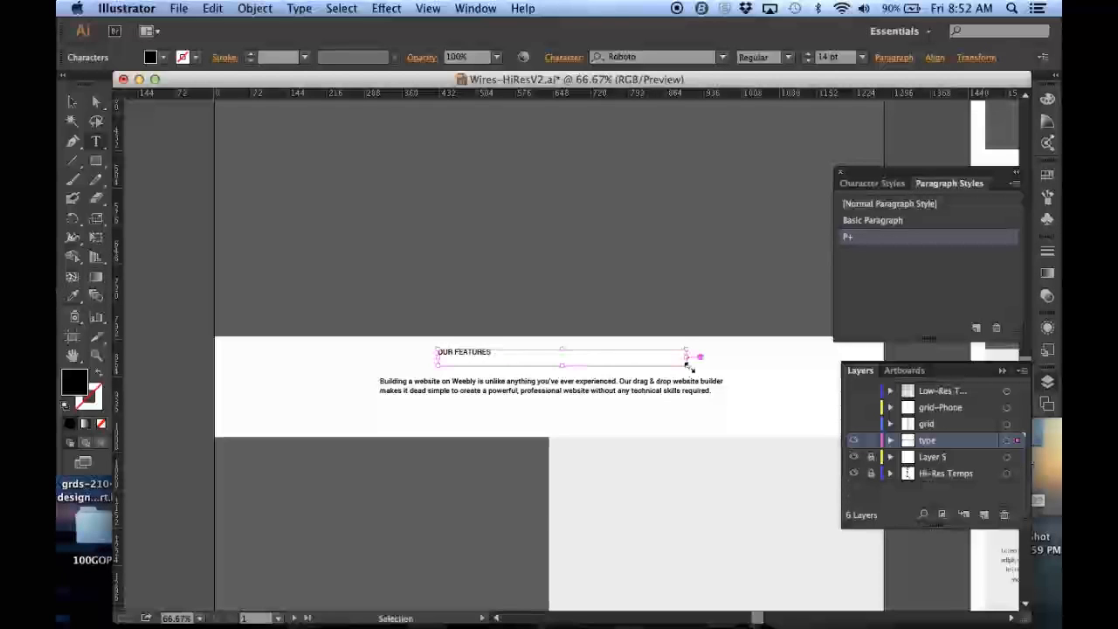
super+click(687, 363)
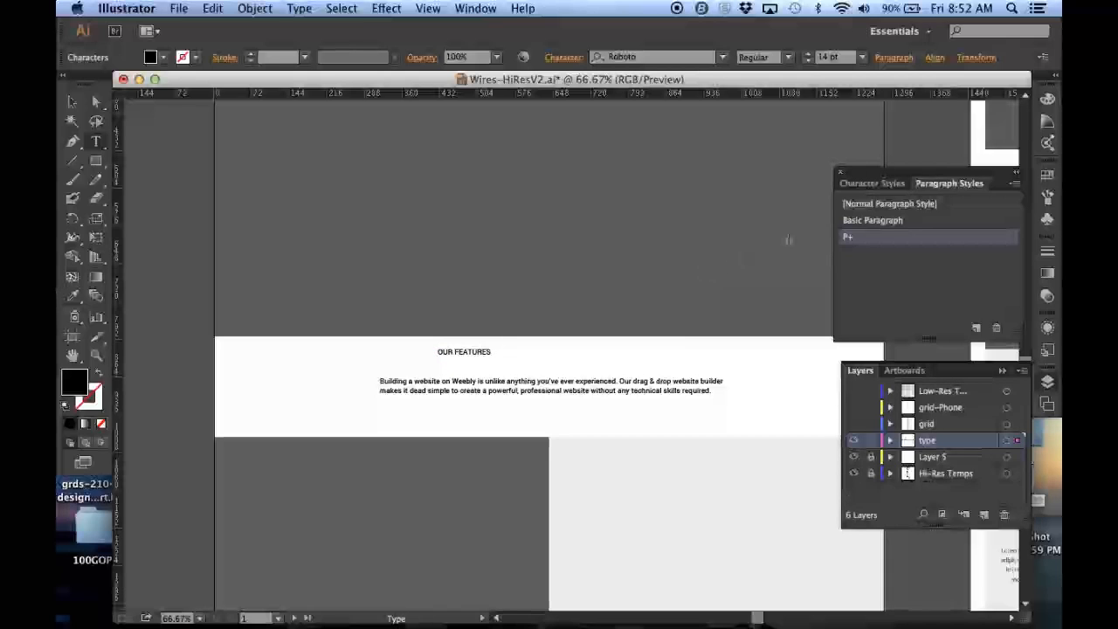
- Reset the "OUR FEATURES" heading to Normal Paragraph Style and create a new paragraph style named "H1"
click(891, 203)
click(73, 103)
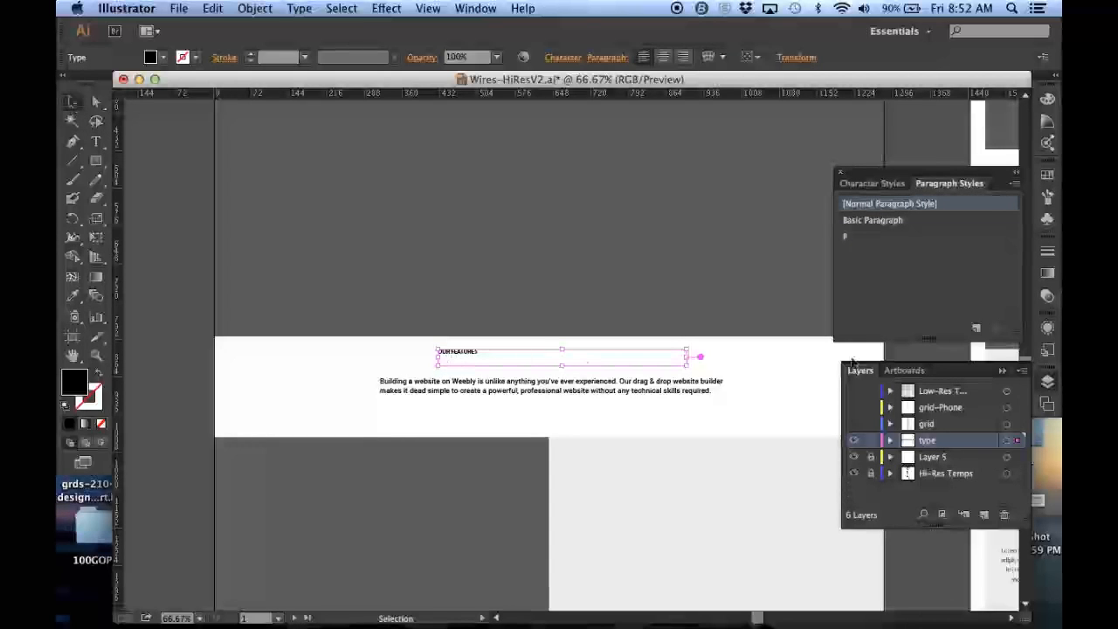
click(976, 328)
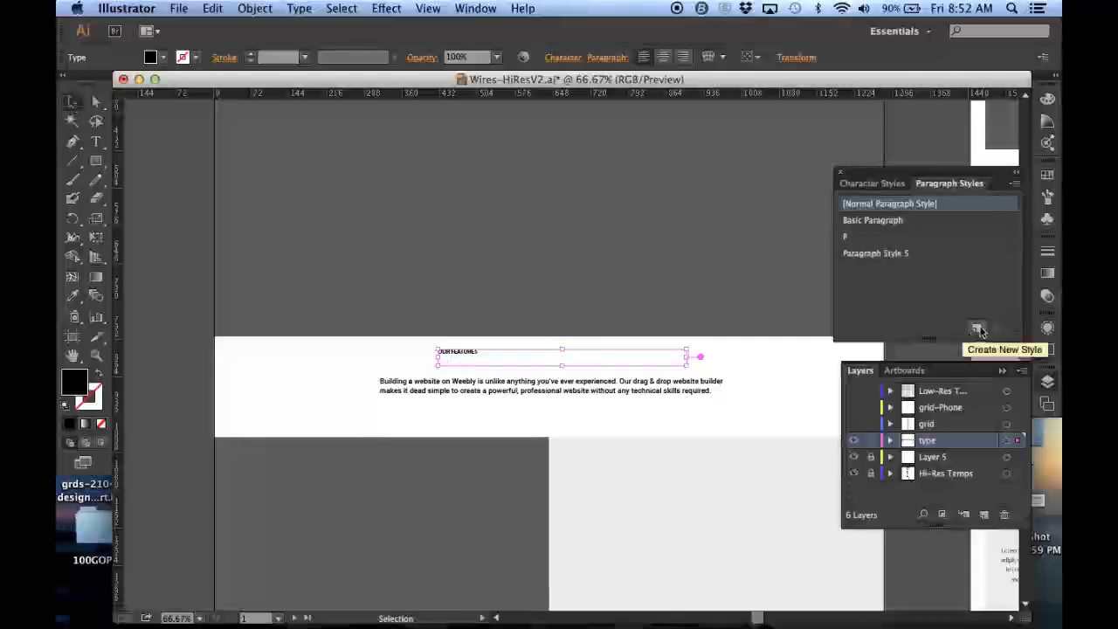
click(893, 258)
double_click(893, 259)
text(H1)
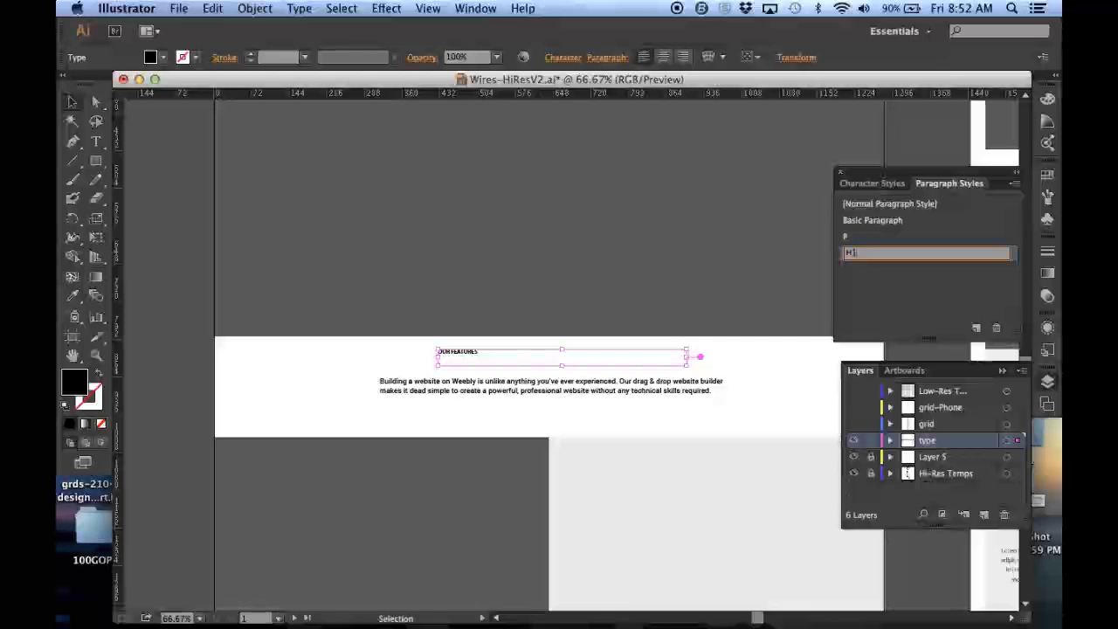
- Set the H1 paragraph style's font family to Roboto and its font style to Medium
click(918, 280)
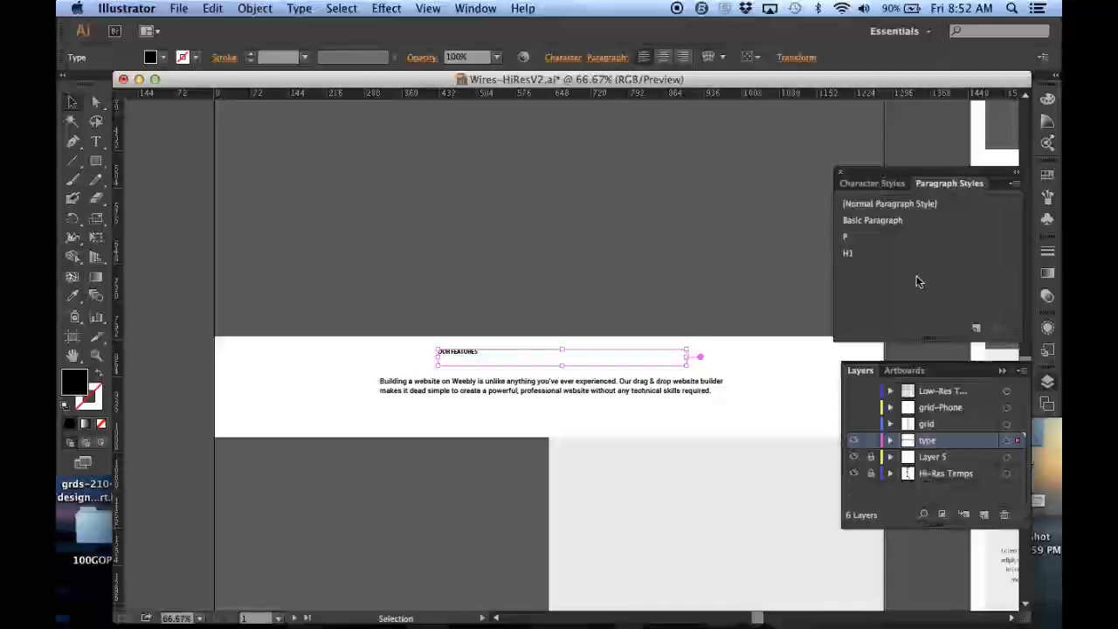
double_click(865, 254)
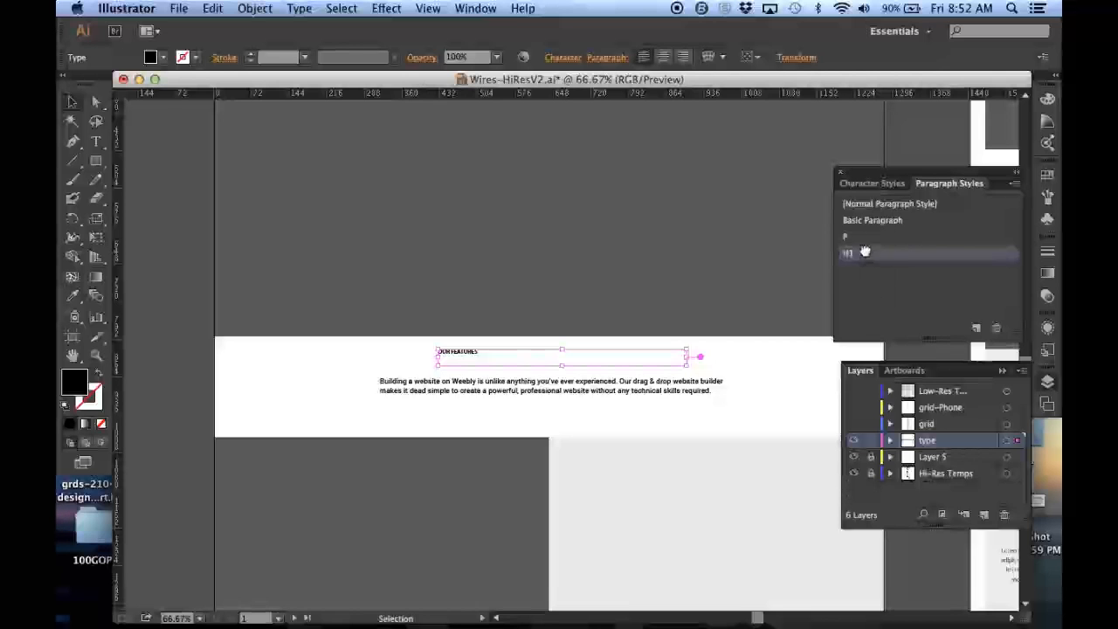
click(522, 299)
drag(521, 229, 696, 228)
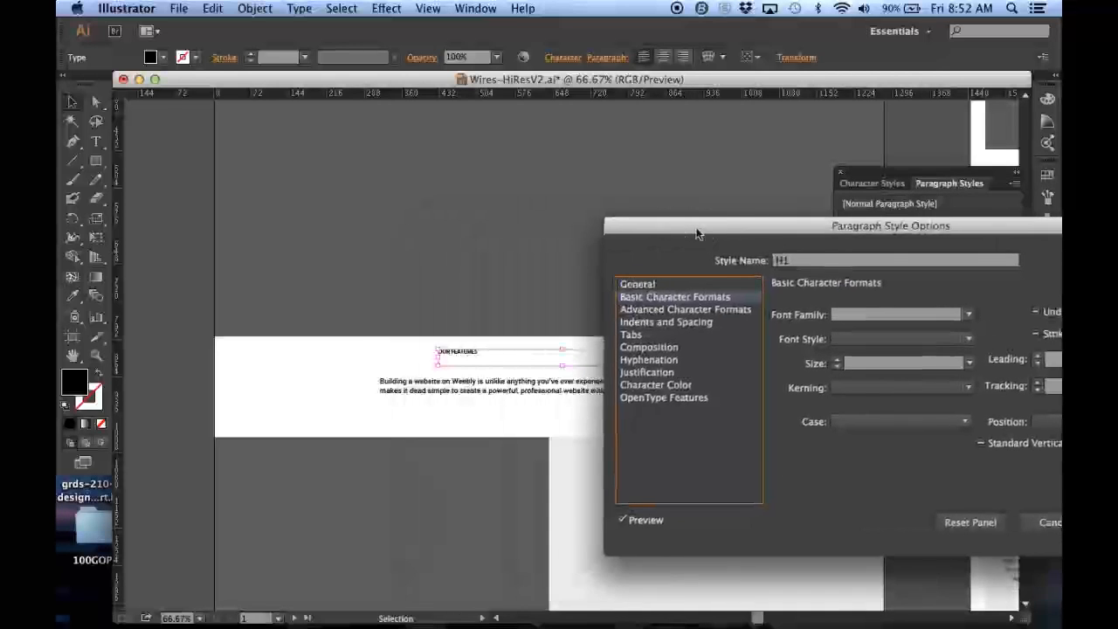
click(968, 316)
scroll(852, 384, down, 5)
scroll(848, 395, down, 15)
scroll(847, 400, down, 10)
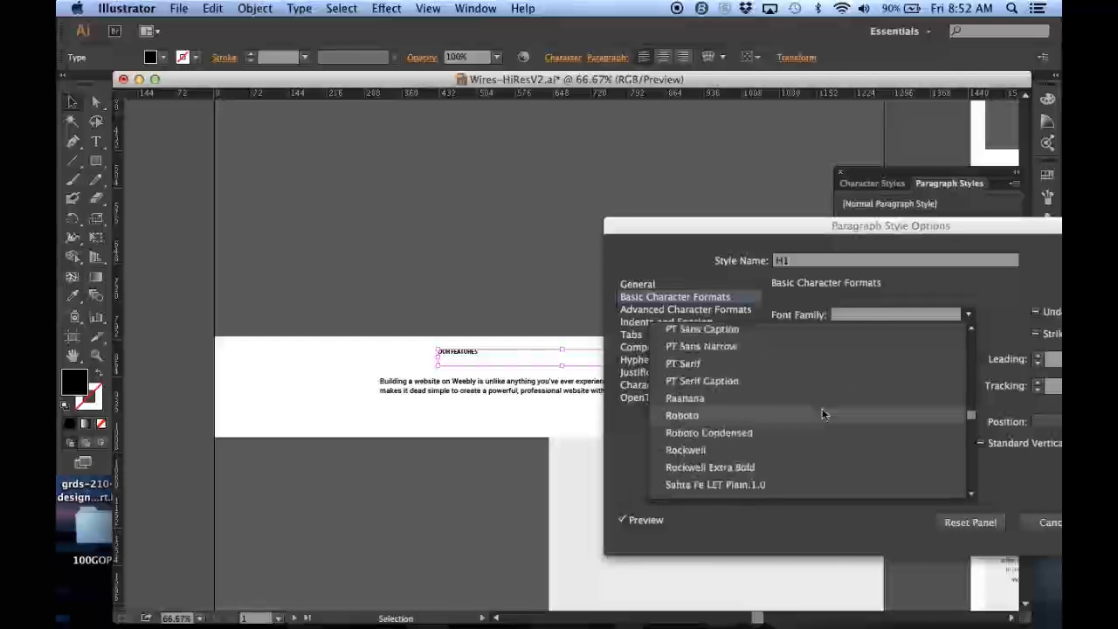
click(834, 414)
click(948, 341)
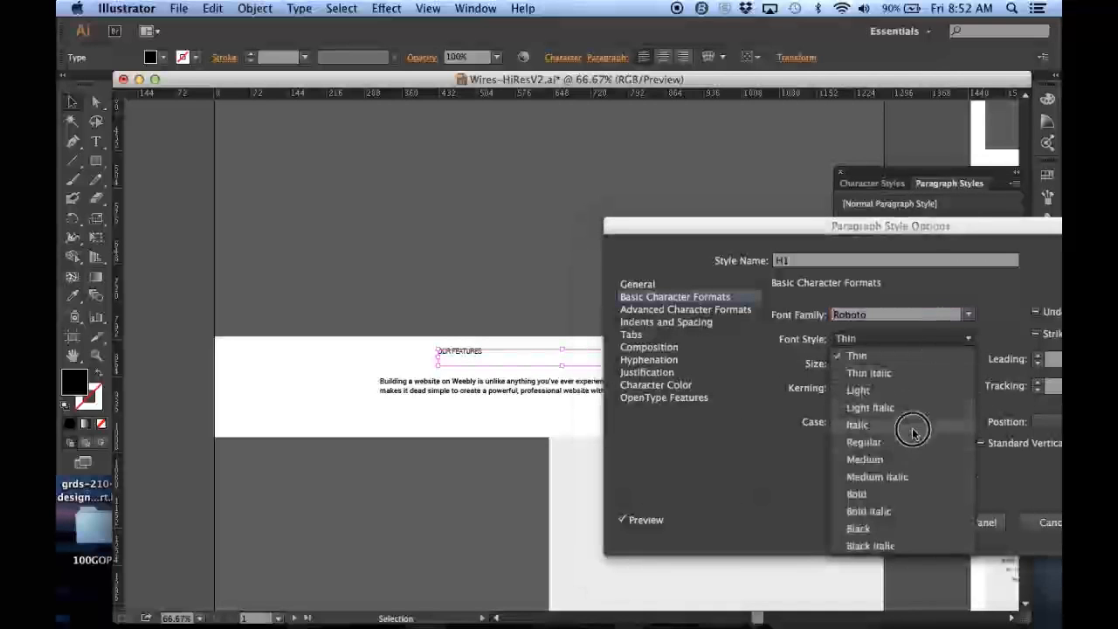
click(905, 458)
- Set the H1 style's font size to 24 pt and leading to 28 pt, accept the style options and deselect the heading
click(971, 363)
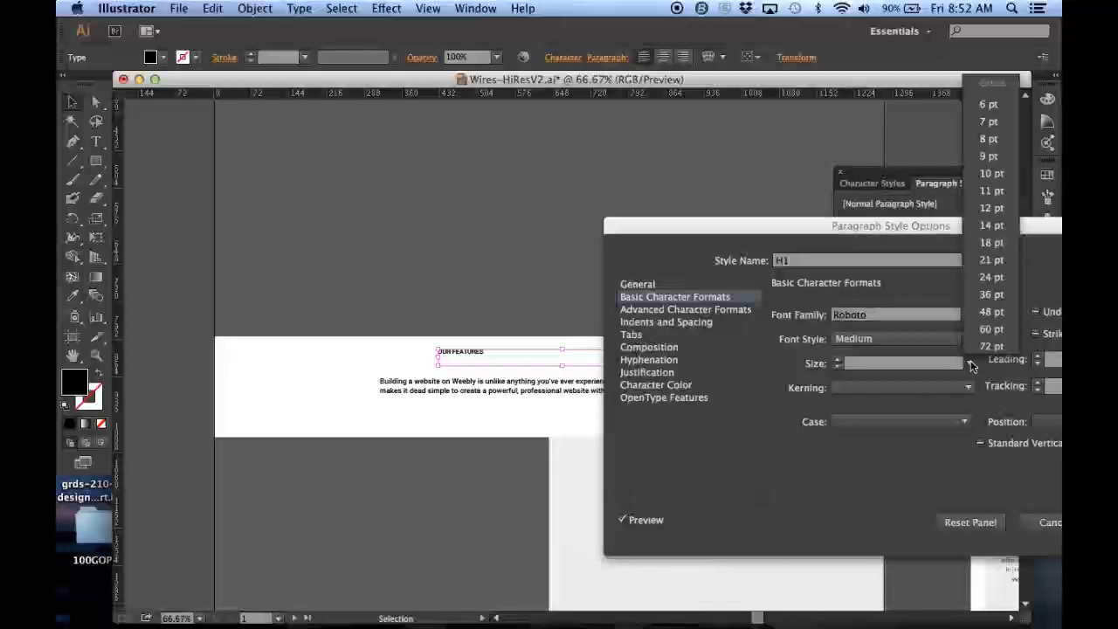
click(991, 277)
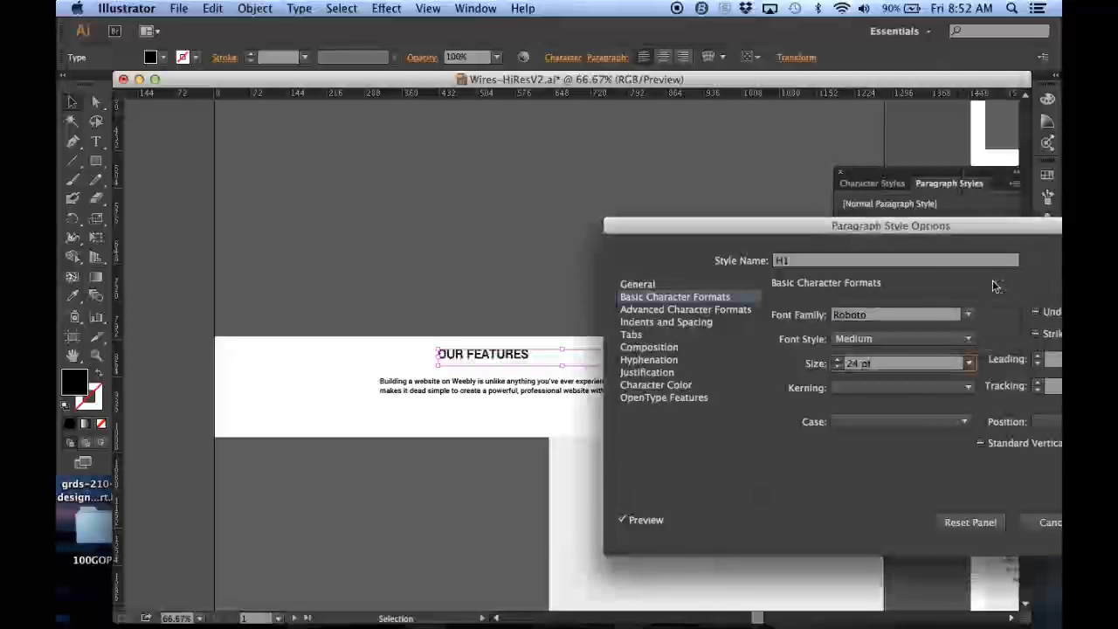
click(1054, 360)
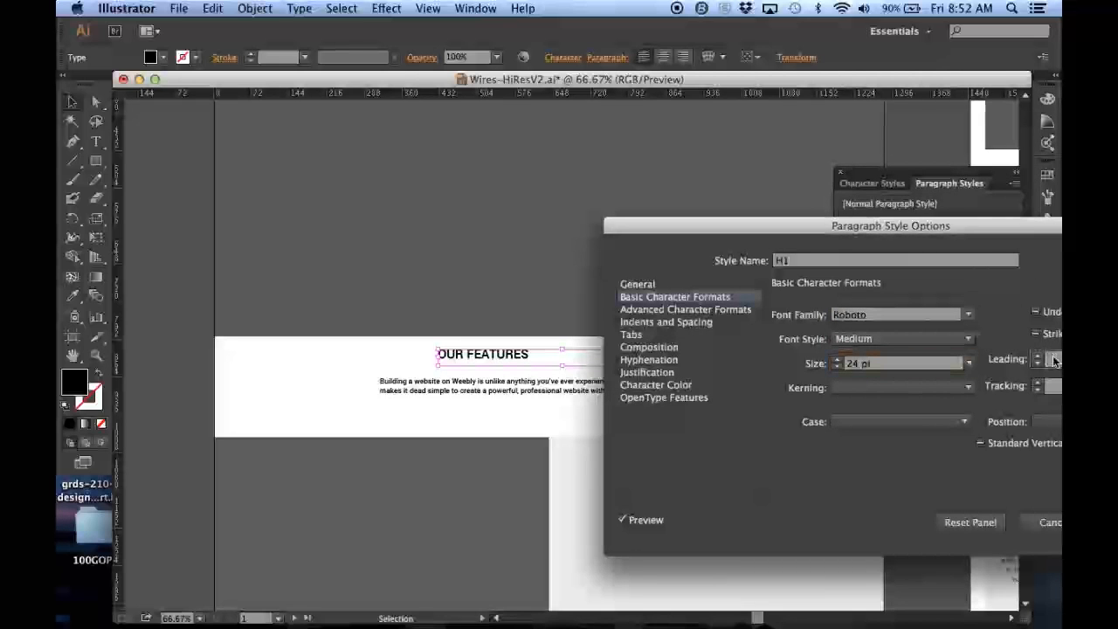
text(28)
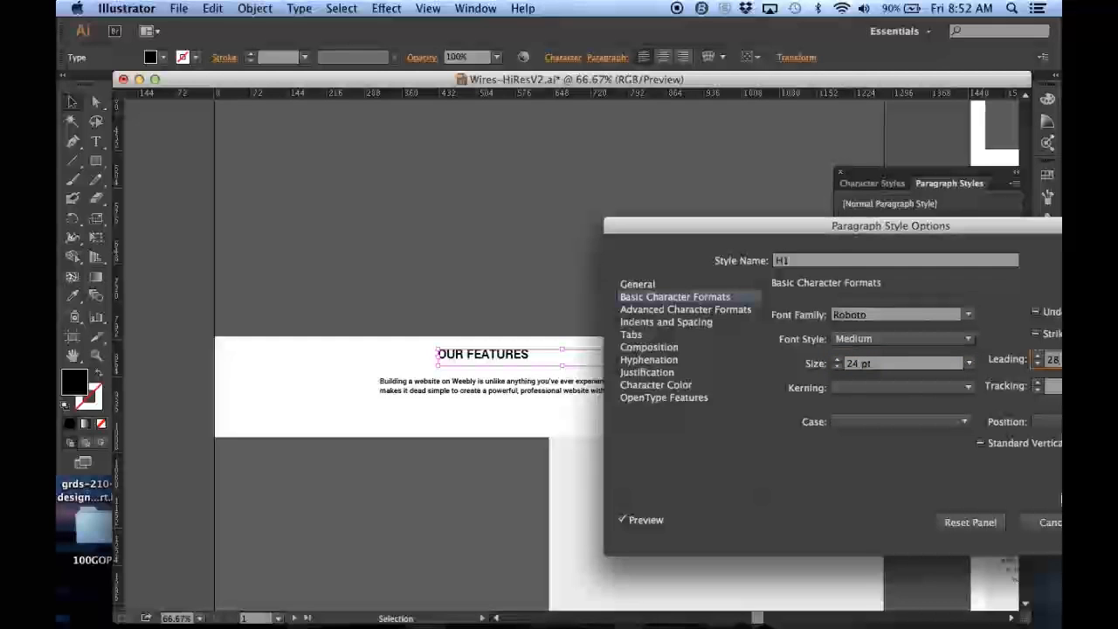
click(947, 228)
drag(948, 227, 774, 204)
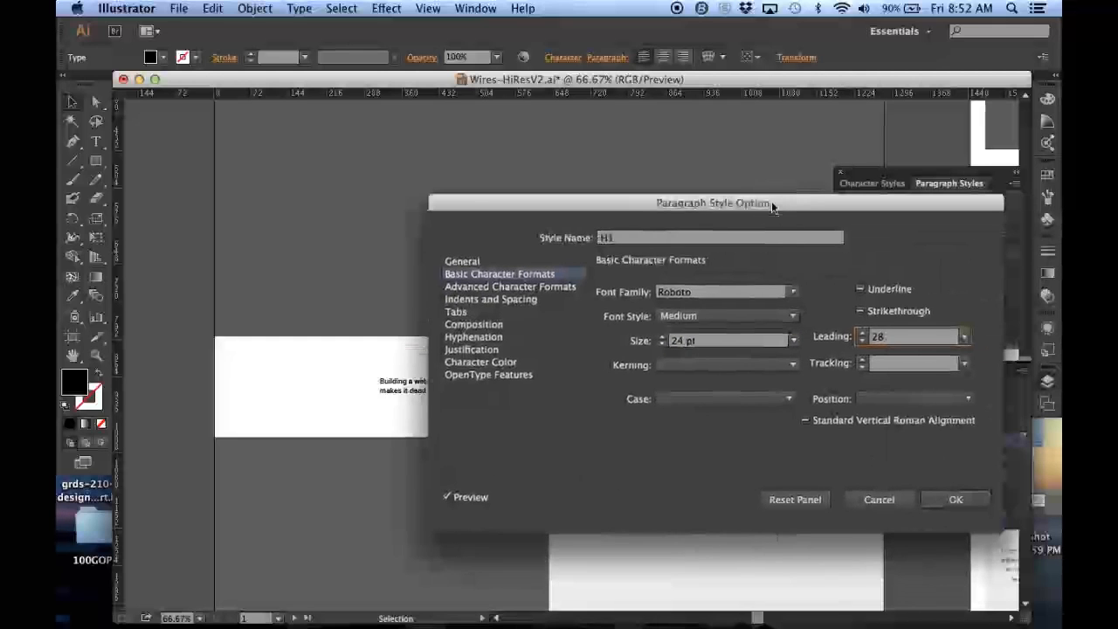
click(949, 499)
click(603, 240)
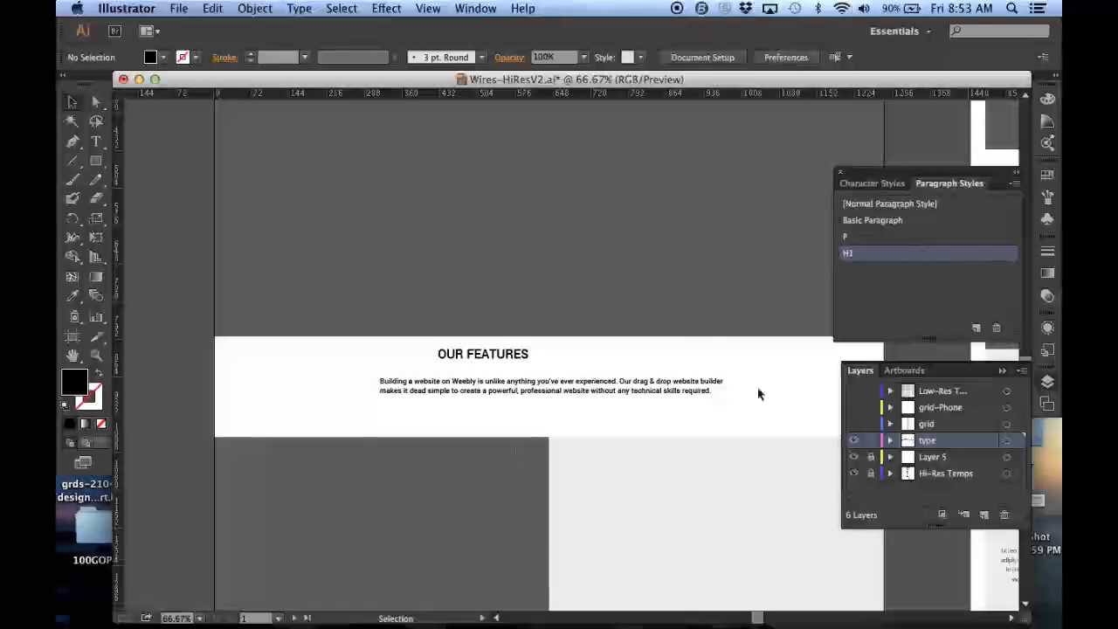
click(477, 361)
click(476, 361)
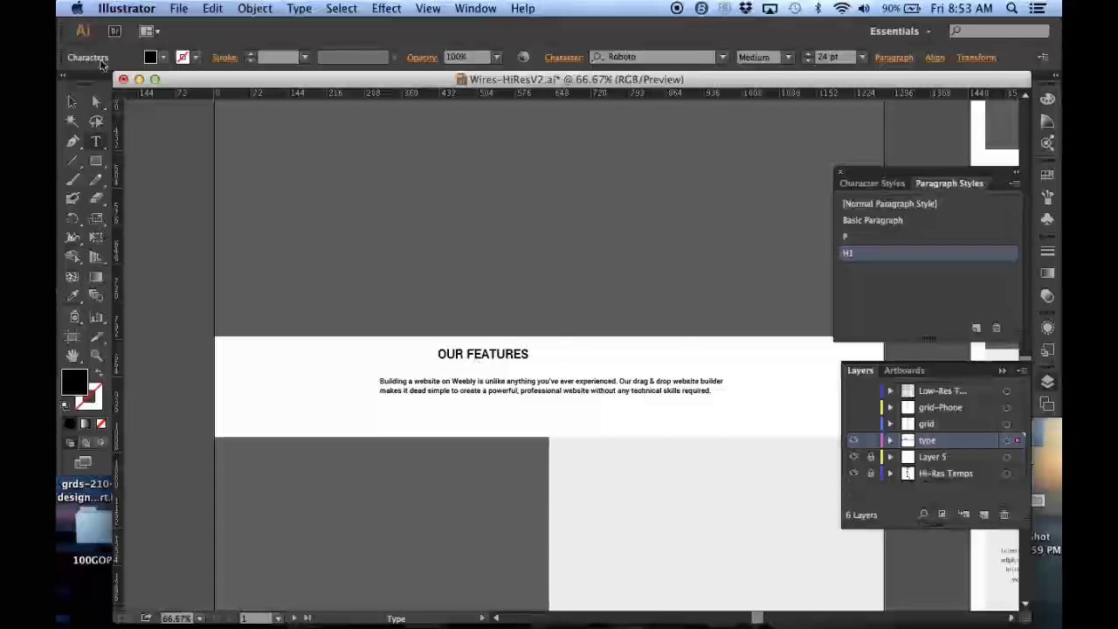
click(73, 103)
click(344, 167)
- Try larger font sizes in the H1 style's basic character formats, bring the size back to 24 pt and accept the options
double_click(881, 253)
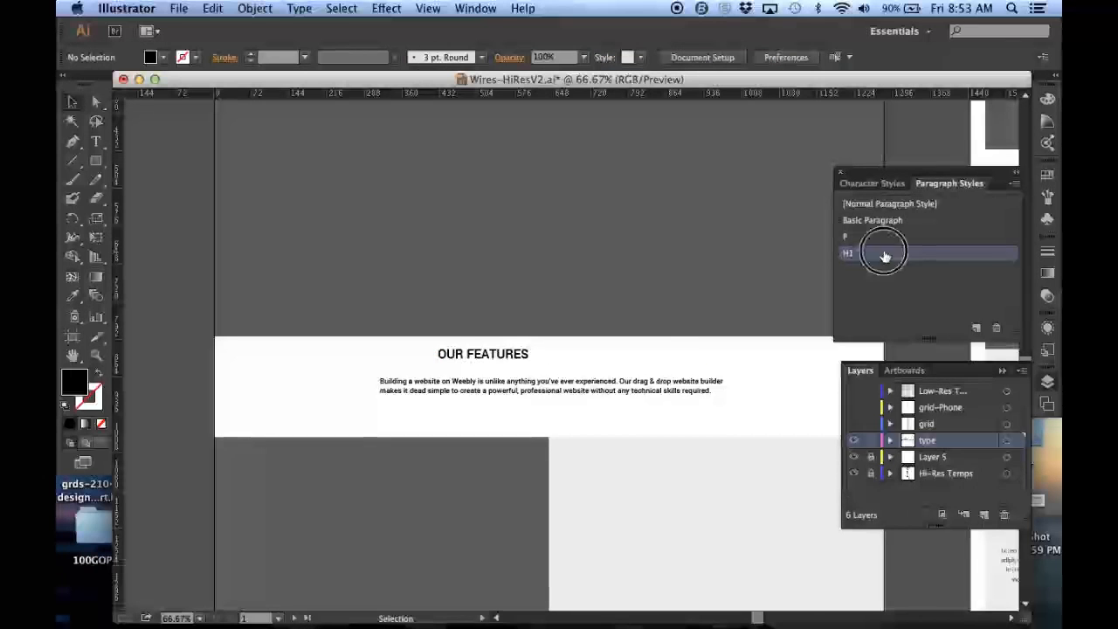
drag(646, 202, 828, 231)
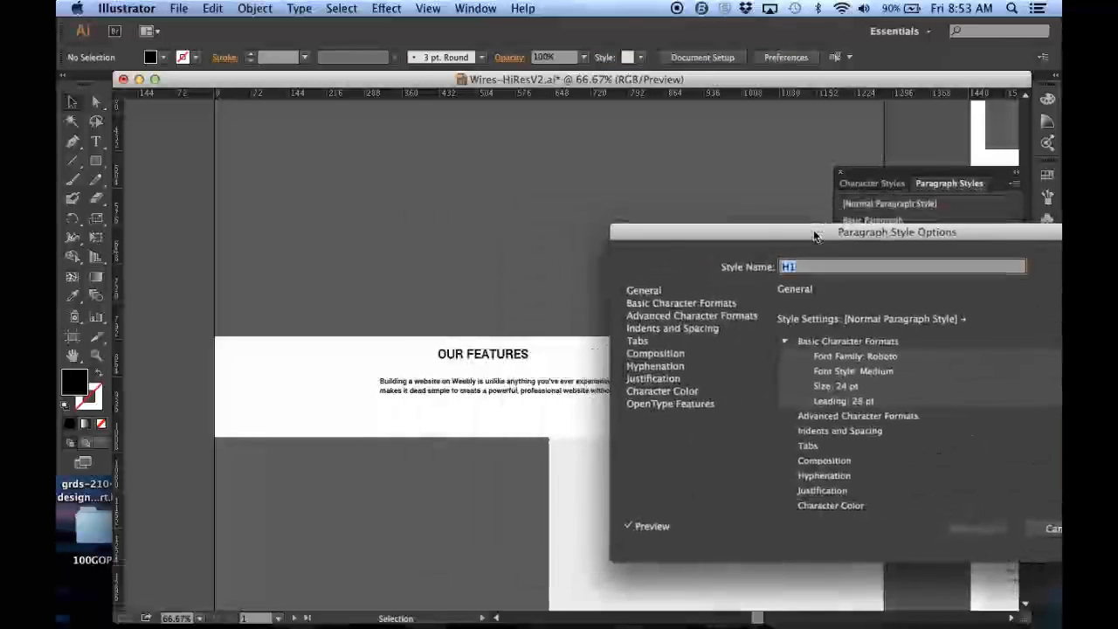
click(729, 303)
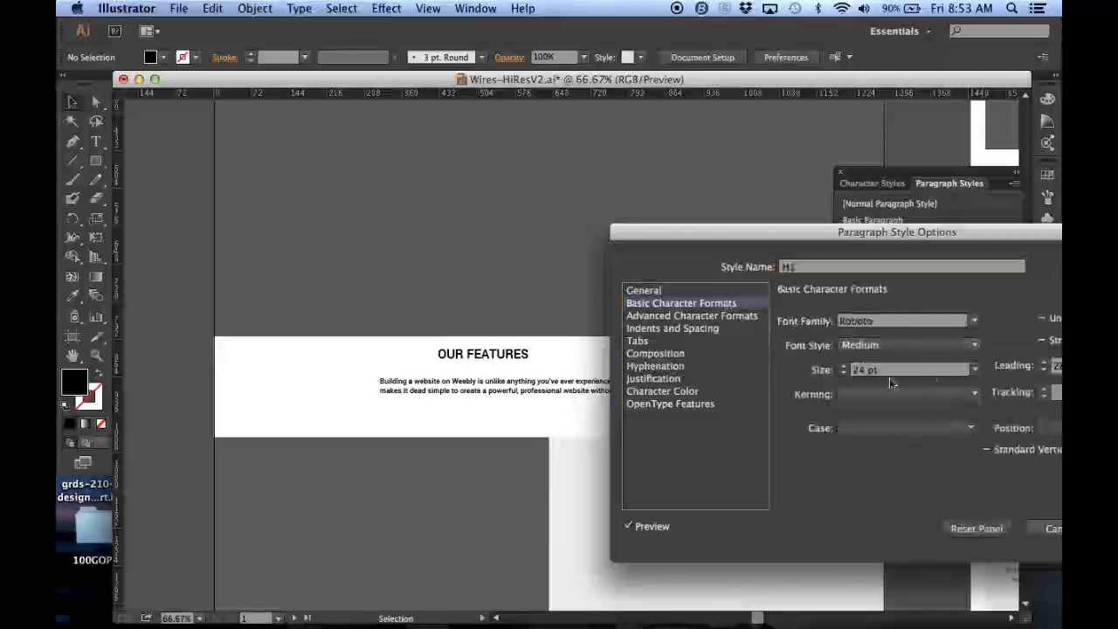
click(844, 366)
click(844, 366)
click(844, 366)
click(844, 366)
click(844, 366)
click(844, 366)
click(844, 366)
click(844, 374)
click(843, 374)
click(843, 374)
click(843, 374)
click(843, 374)
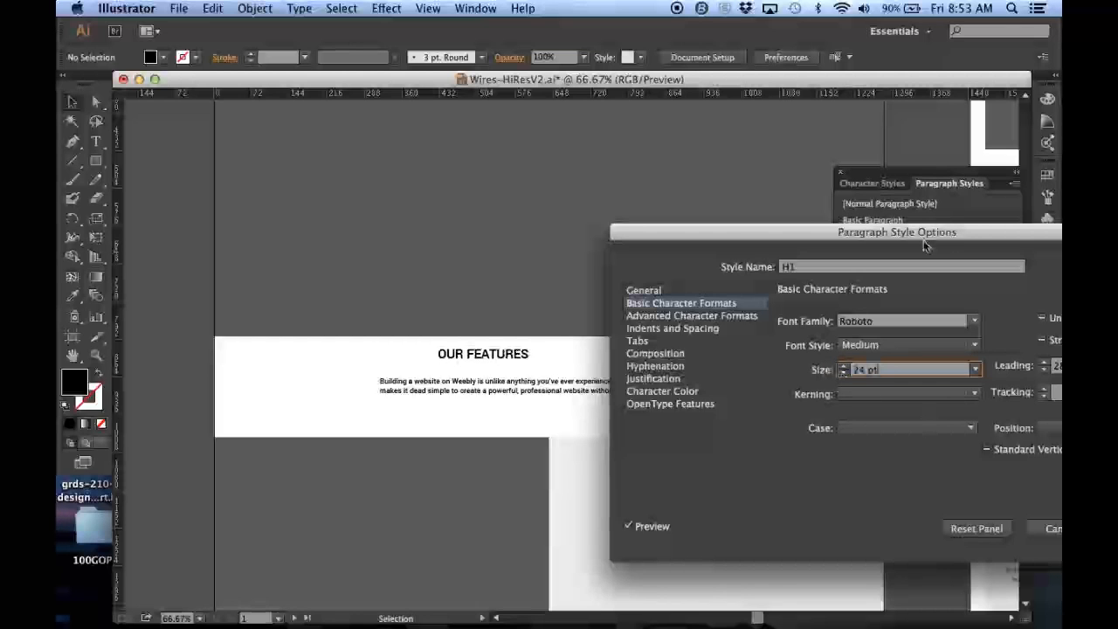
drag(926, 233, 696, 181)
click(905, 479)
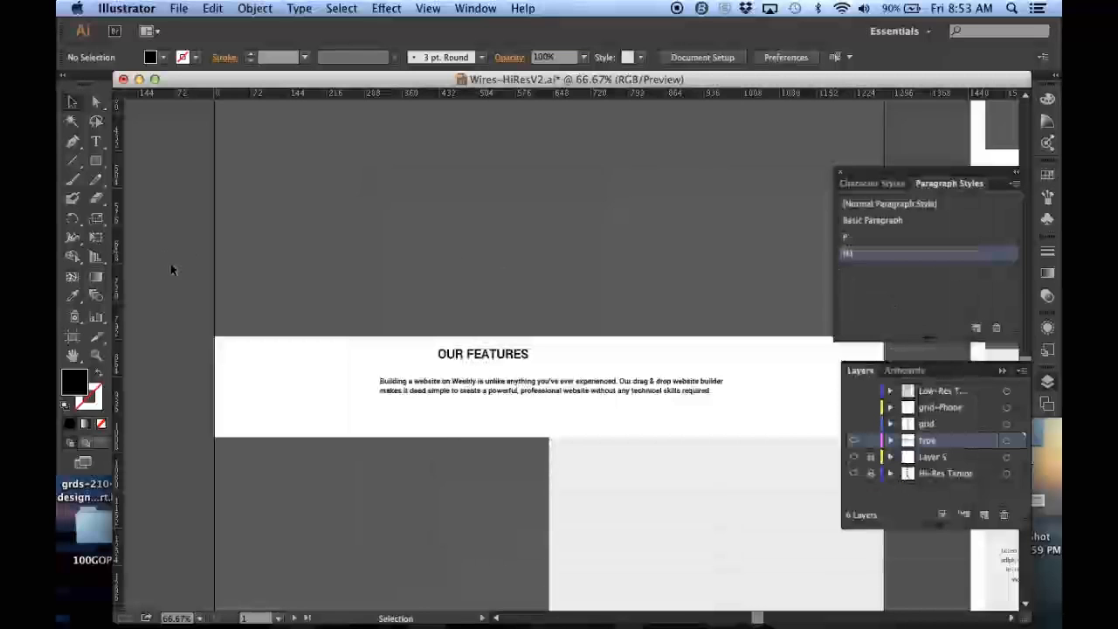
- Add a text frame in the upper part of the light grey block, apply the H1 style and paste the copied paragraph
scroll(169, 267, down, 3)
scroll(169, 266, right, 1)
key(t)
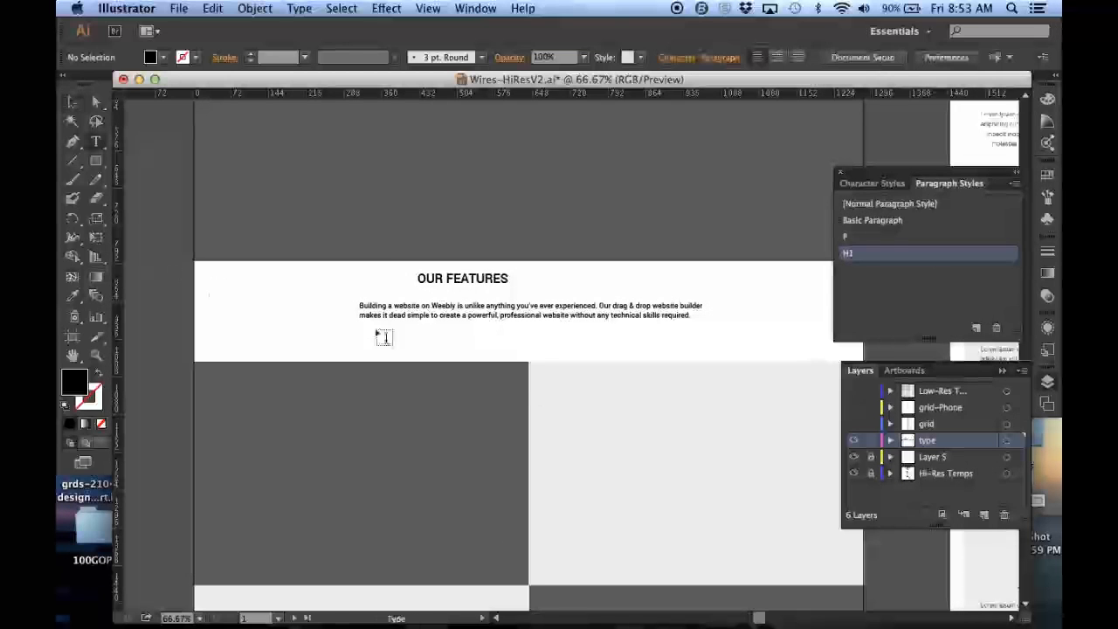
drag(546, 397, 683, 452)
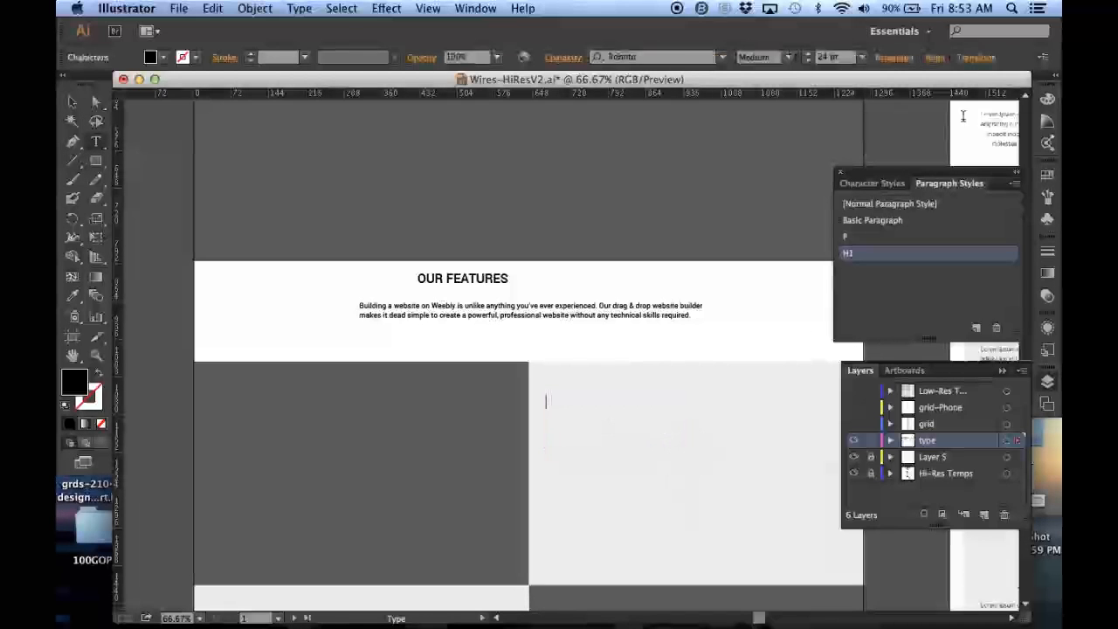
click(874, 253)
key(super+v)
- Apply the P style to the paragraph in the light grey block, finish text editing and deselect the frame
key(t)
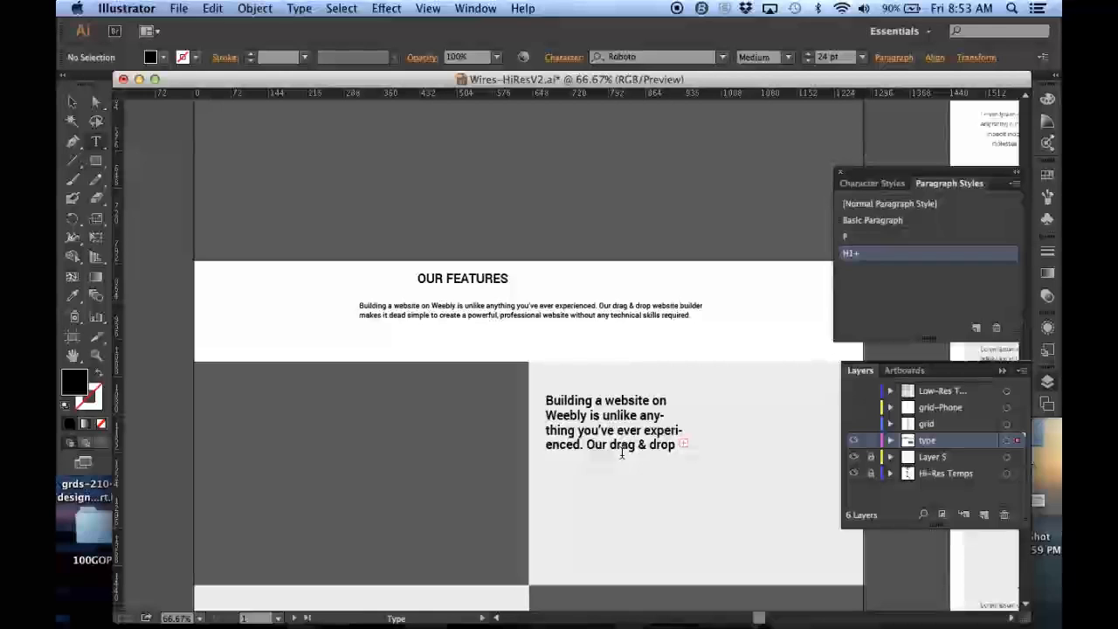
click(865, 241)
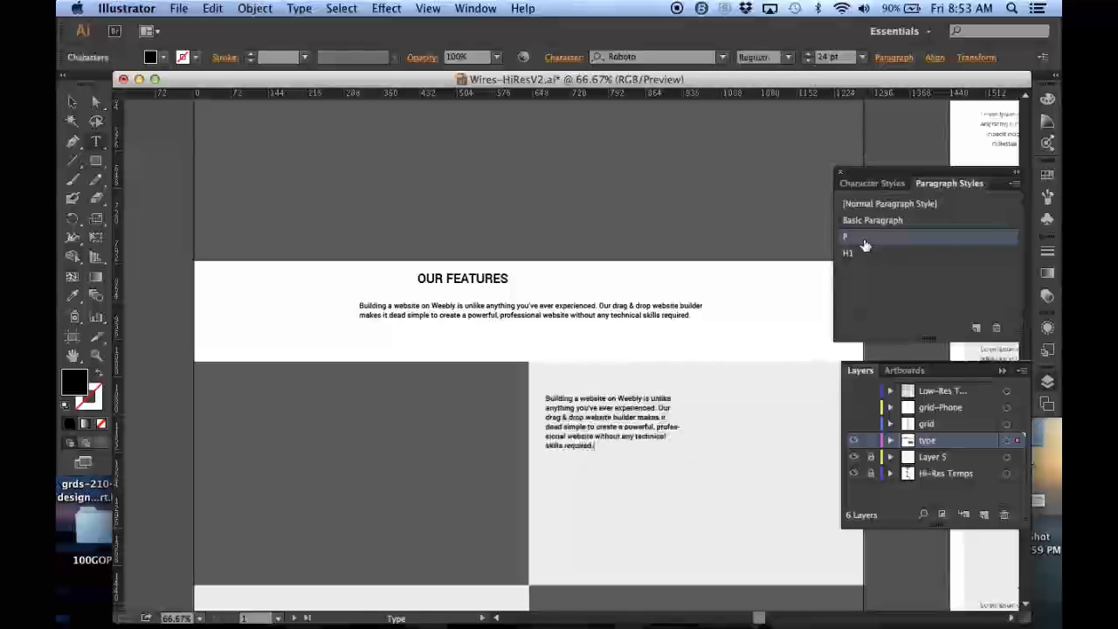
key(Escape)
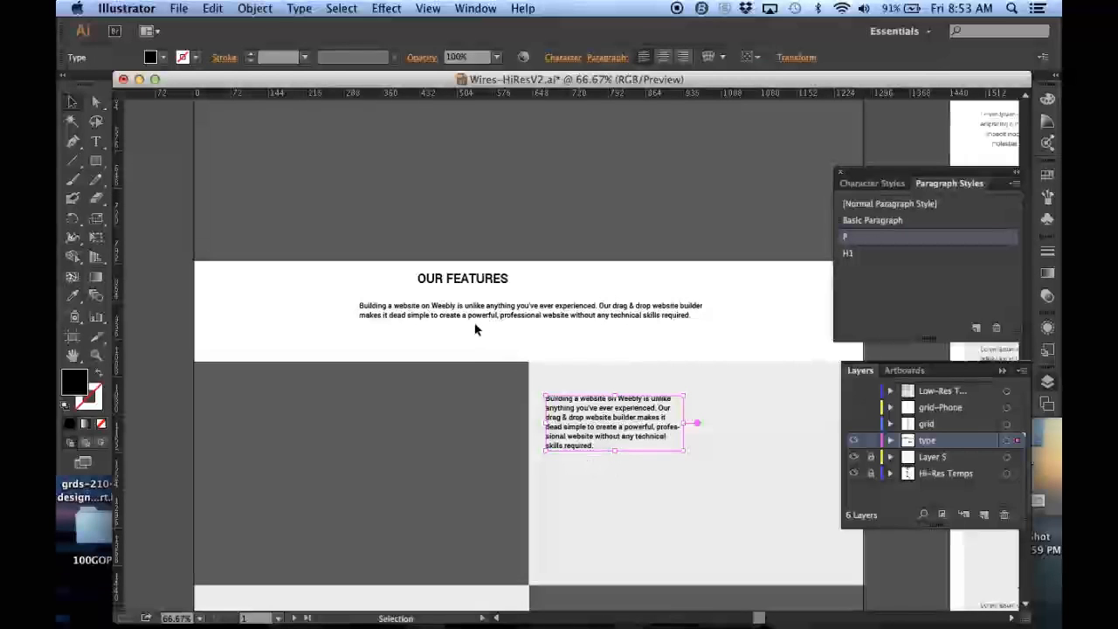
click(588, 352)
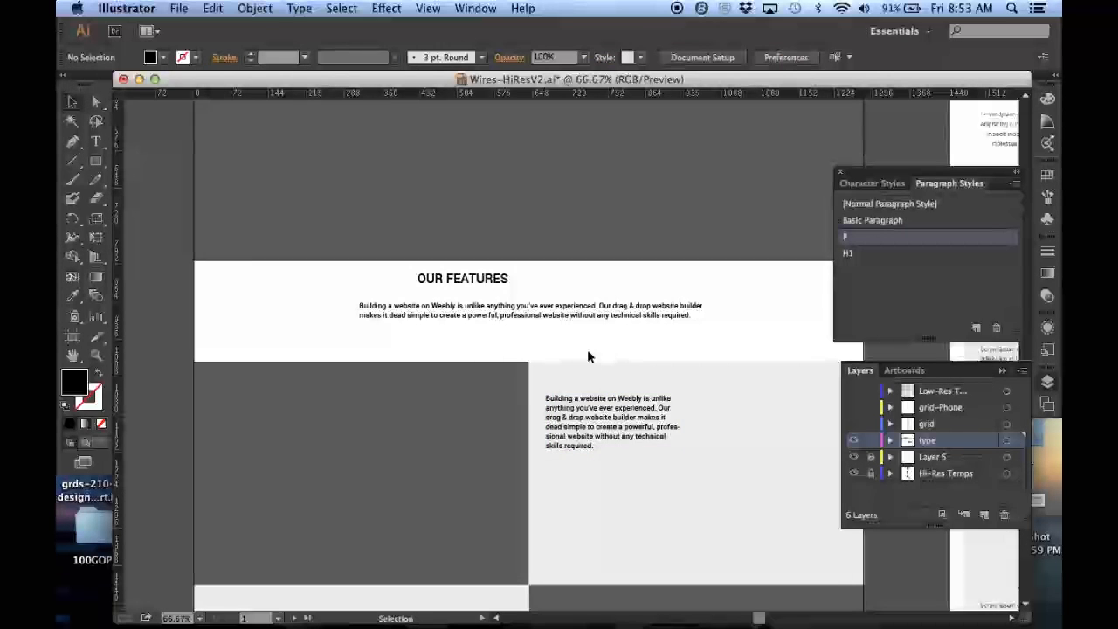
- Add a second text frame below the grey block's first paragraph, paste the copied paragraph into it and deselect the frame
key(t)
drag(550, 506, 681, 567)
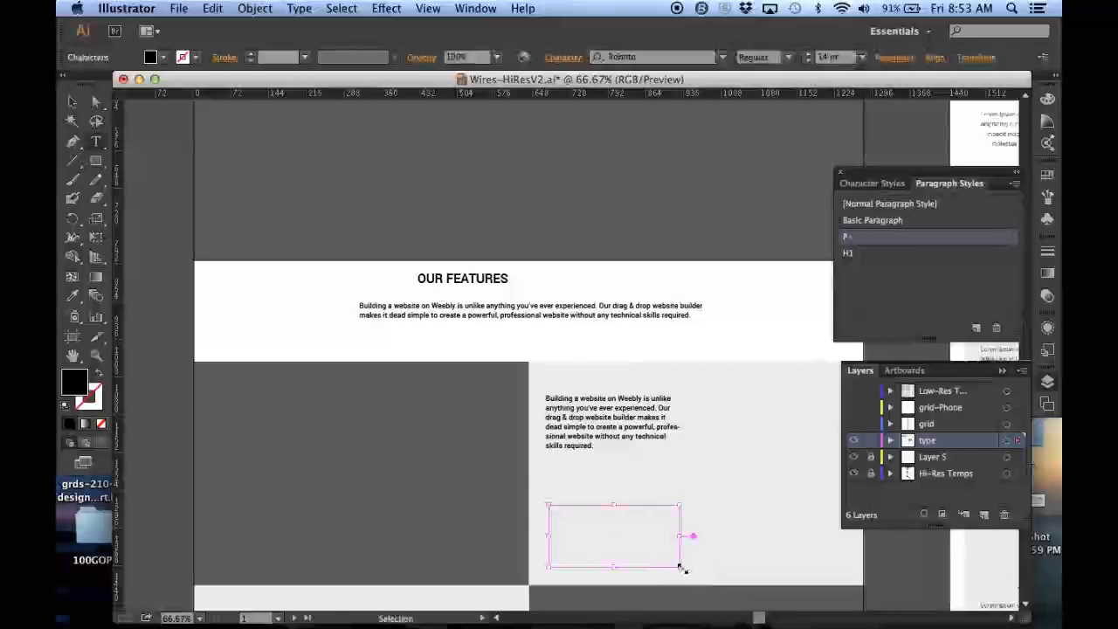
text(Building a website on Weebly is unlike anything you've ever experienced. Our drag & drop website builder makes it dead simple to create a powerful, professional website without any technical skills required.)
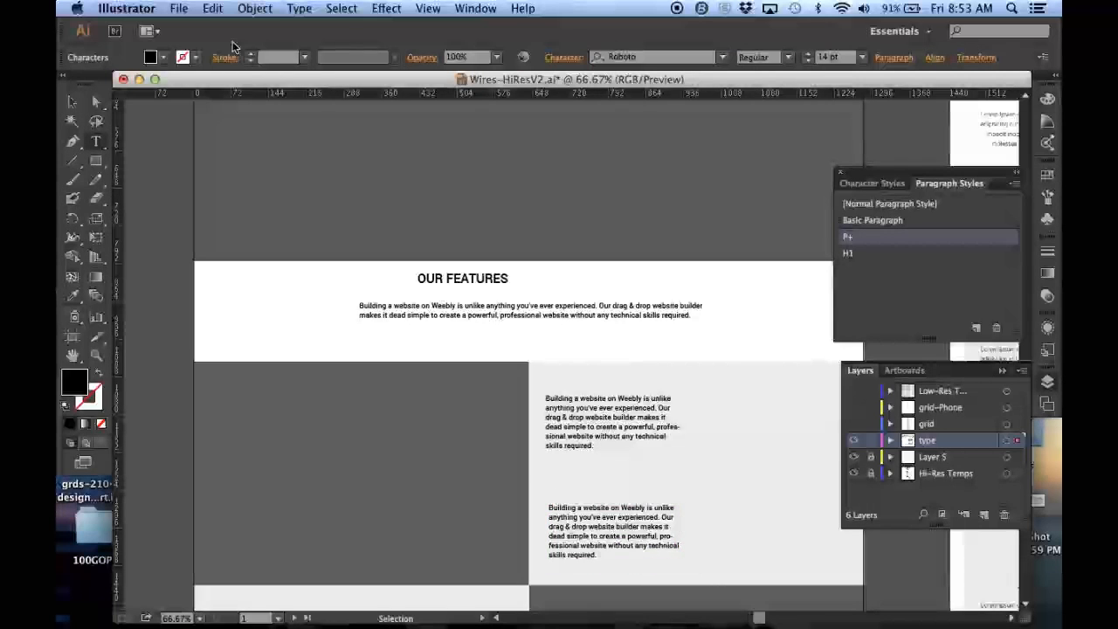
click(72, 102)
click(581, 165)
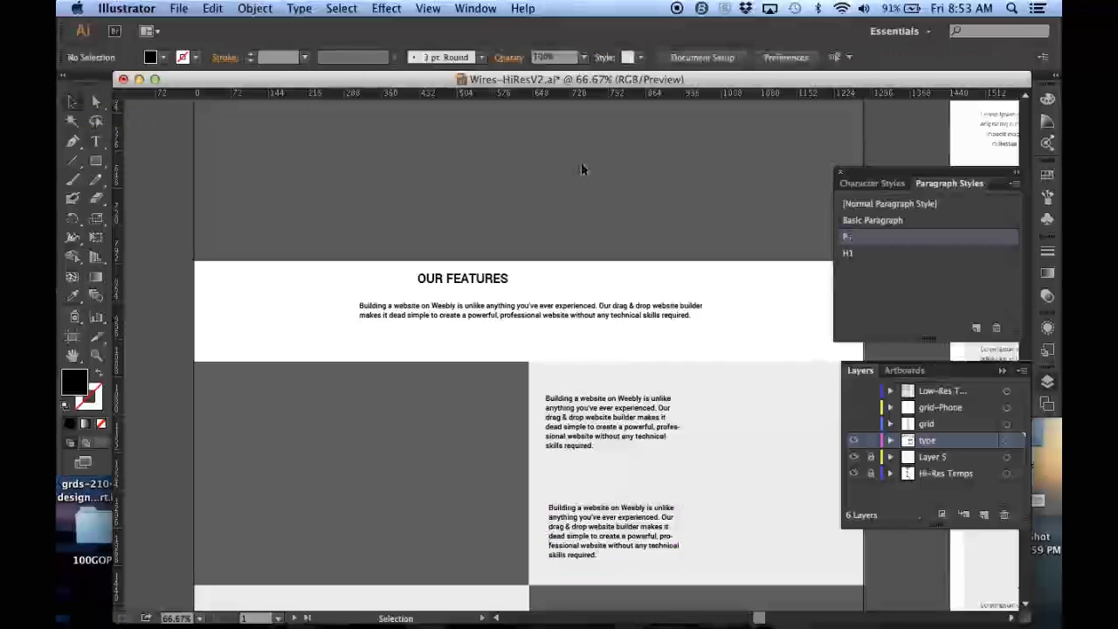
- Add a third text frame to the right of the grey block's first paragraph and paste the copied paragraph into it
key(t)
drag(718, 393, 831, 461)
text(Building a website on Weebly is unlike anything you've ever experienced. Our drag & drop website builder makes it dead simple to create a powerful, professional website without any technical skills required.)
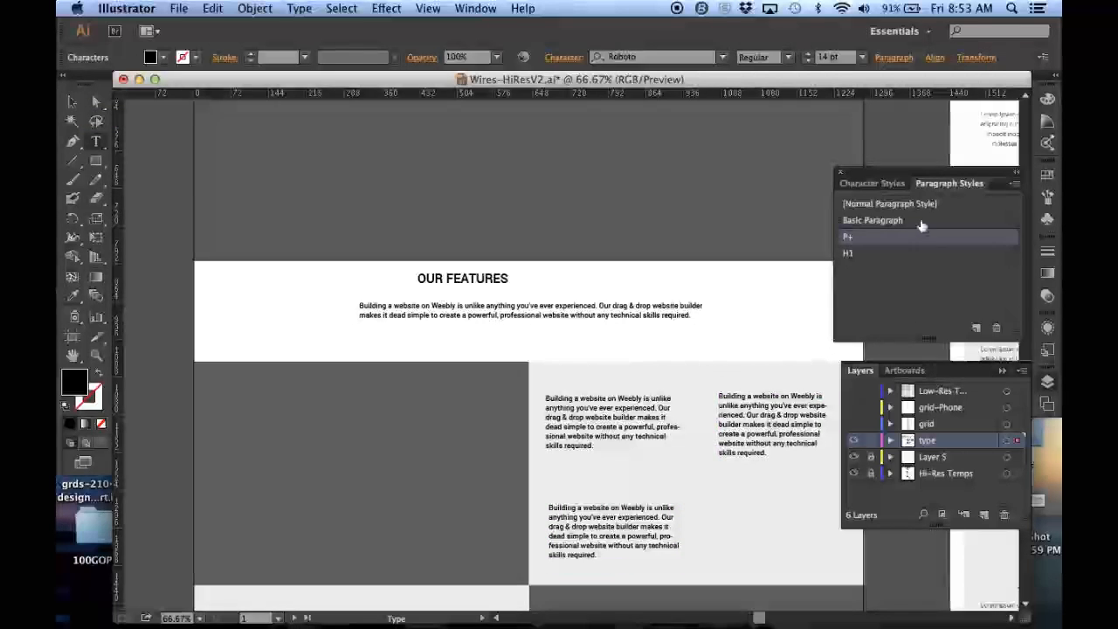
- Reset the third grey-block paragraph to Normal Paragraph Style, apply the P style and deselect the frame
click(948, 204)
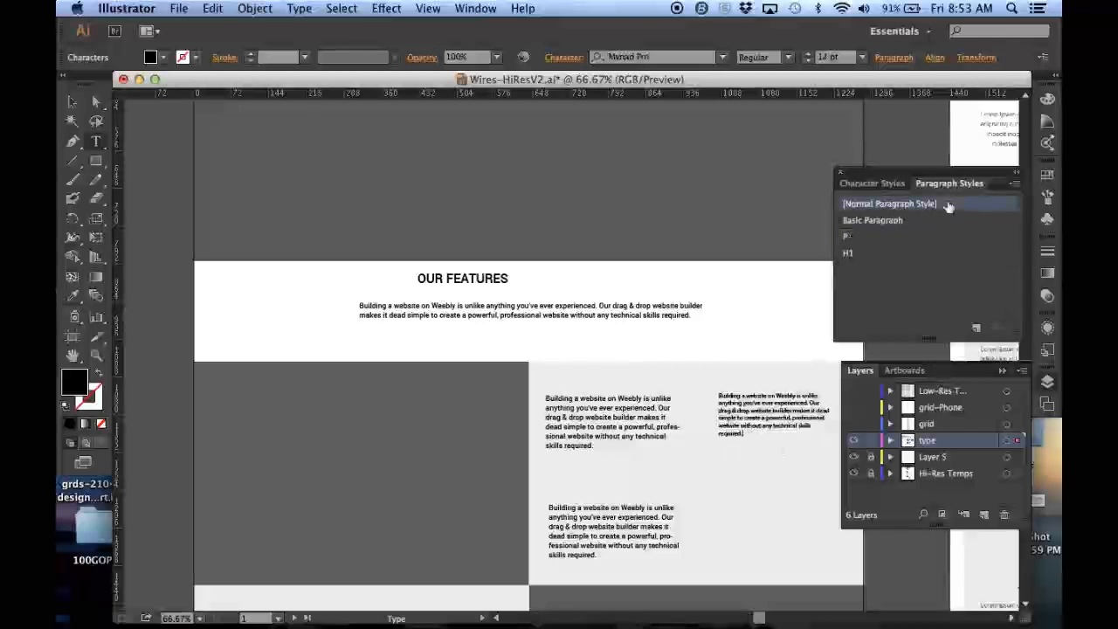
click(913, 255)
click(912, 242)
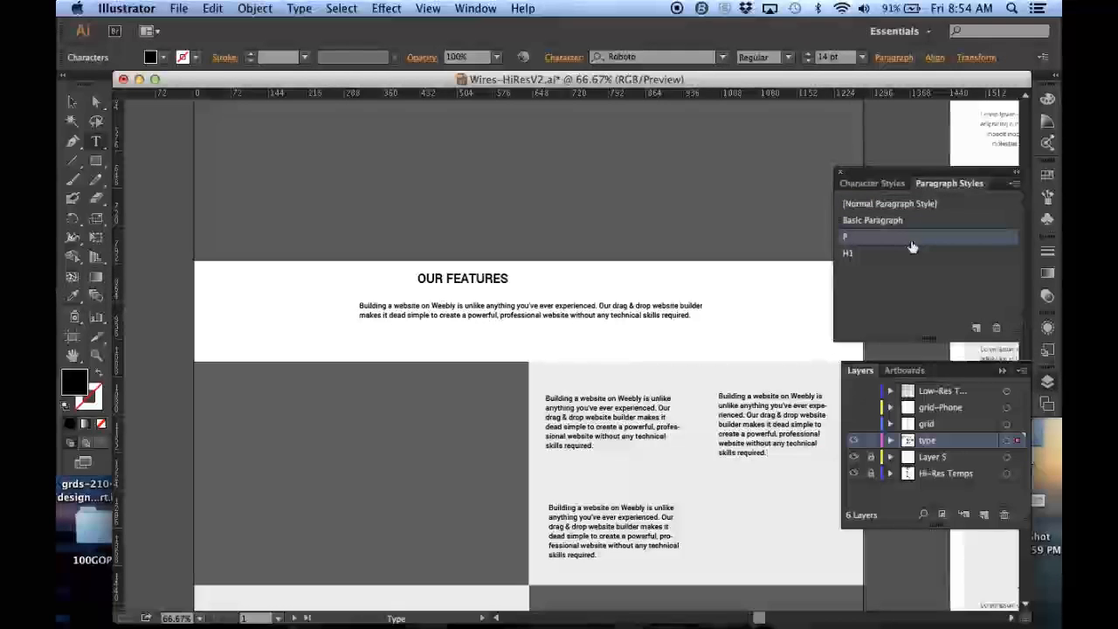
click(73, 103)
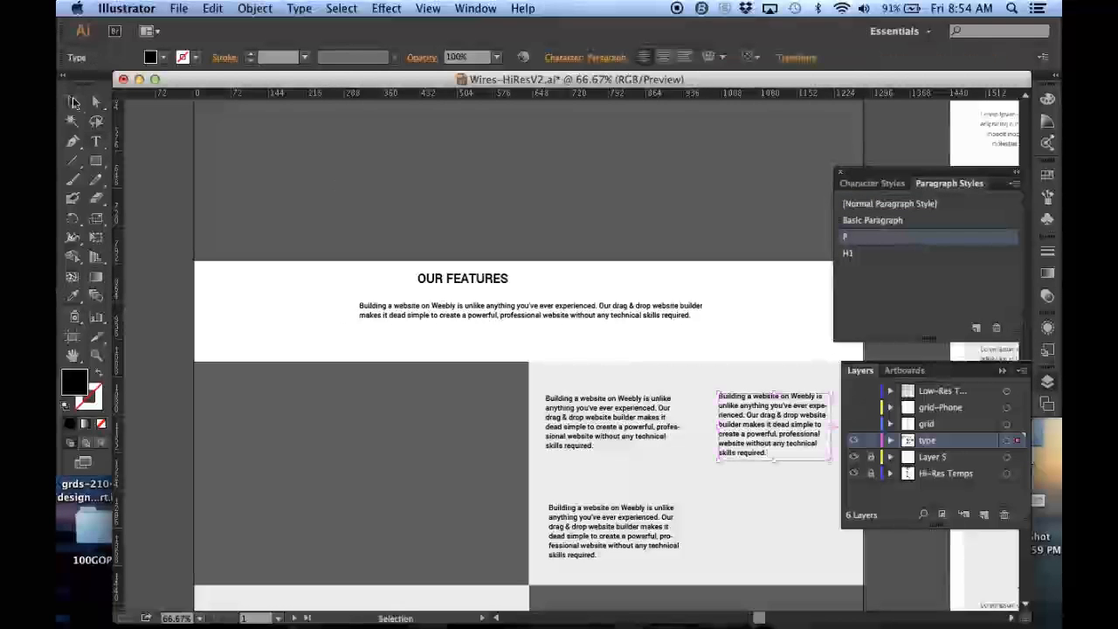
click(132, 143)
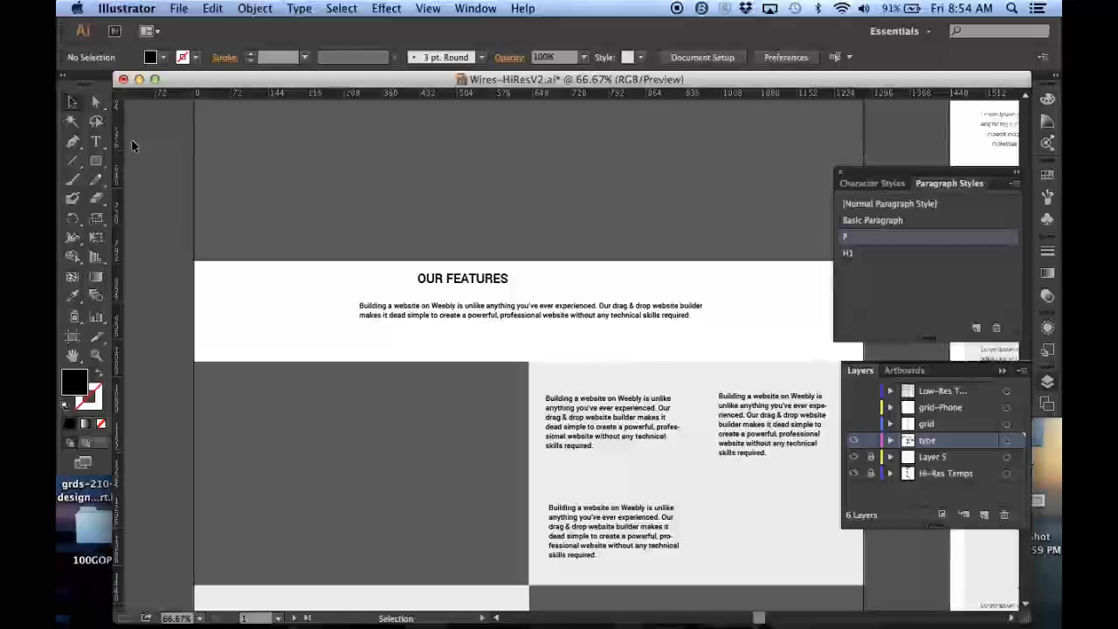
- Add a text frame above the grey block's first paragraph and enter THIS IS A NEW HEADER
key(t)
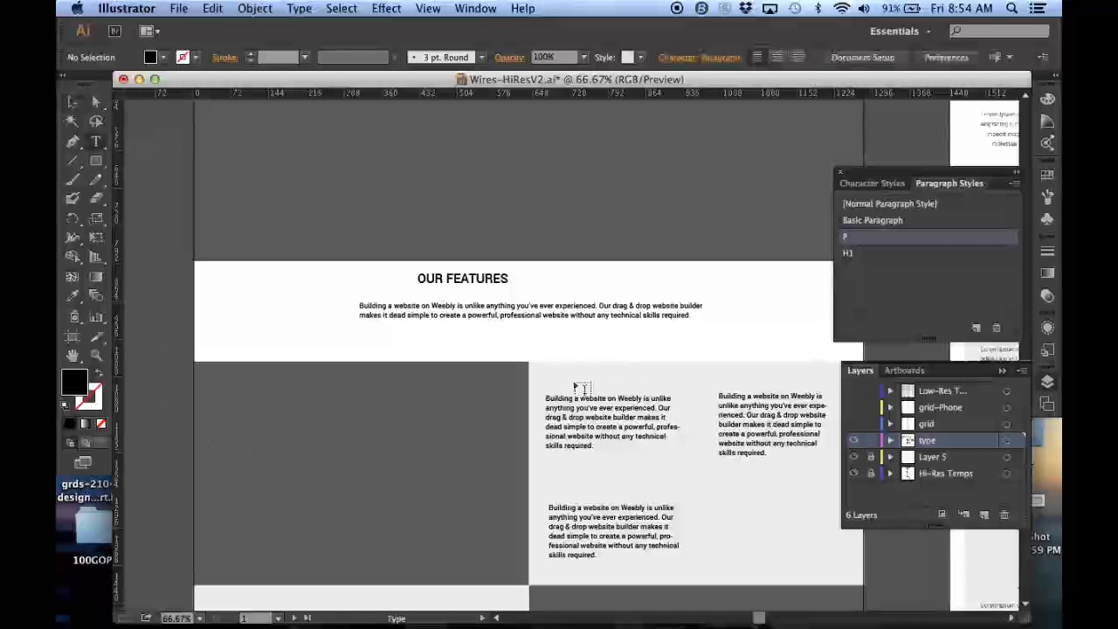
drag(548, 364, 694, 382)
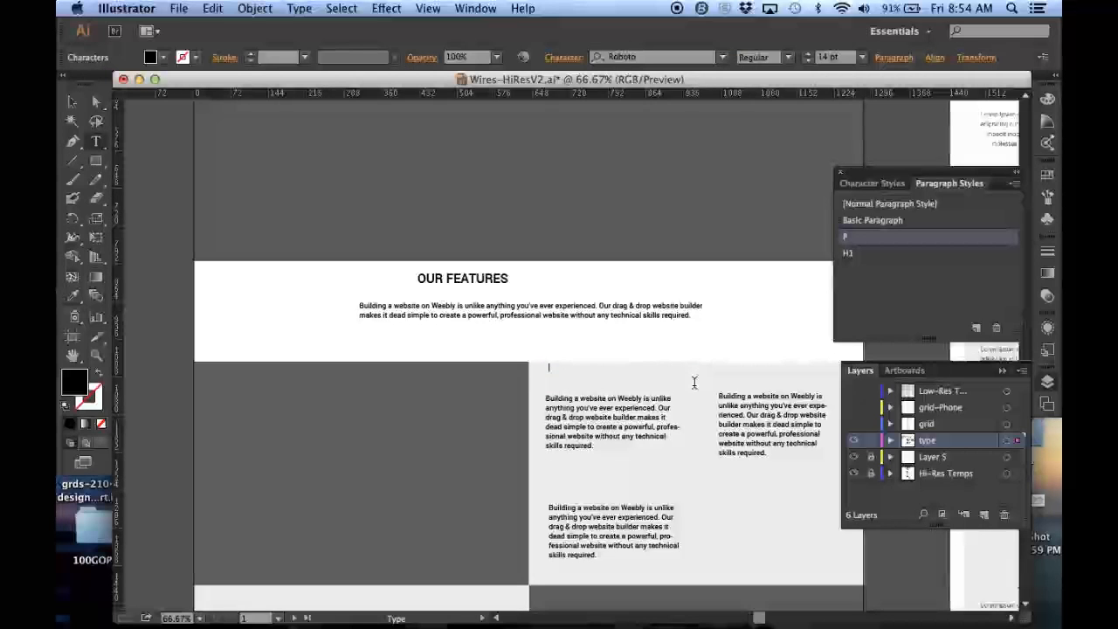
text(THIS IS A NEW HEADER)
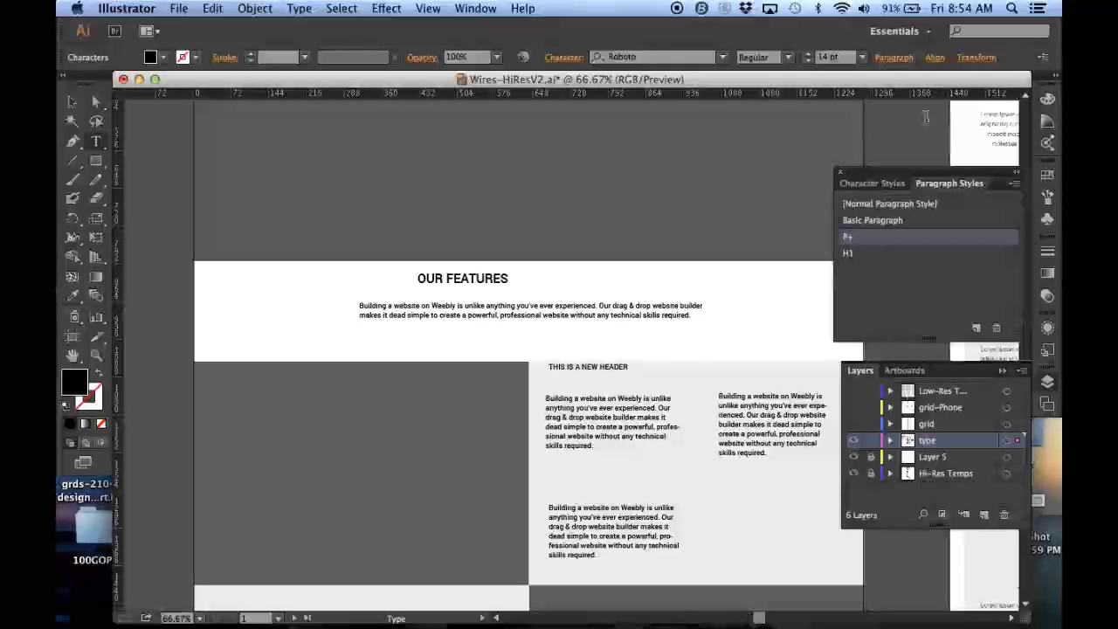
- Apply the H1 style to the new header and align its frame directly above the grey block's first paragraph
click(913, 224)
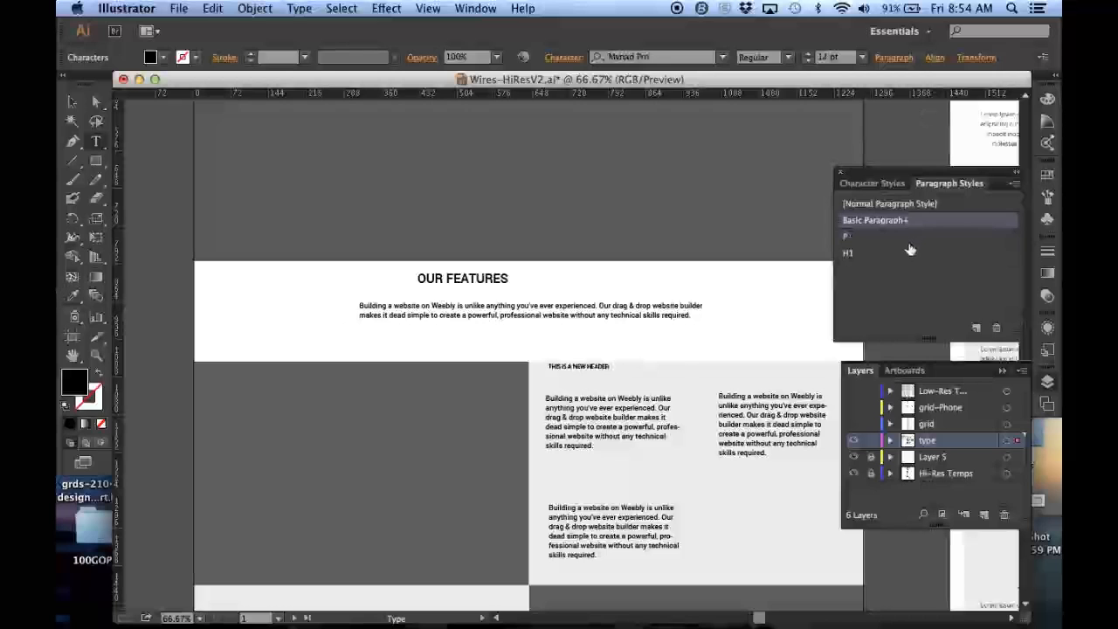
click(908, 254)
click(72, 101)
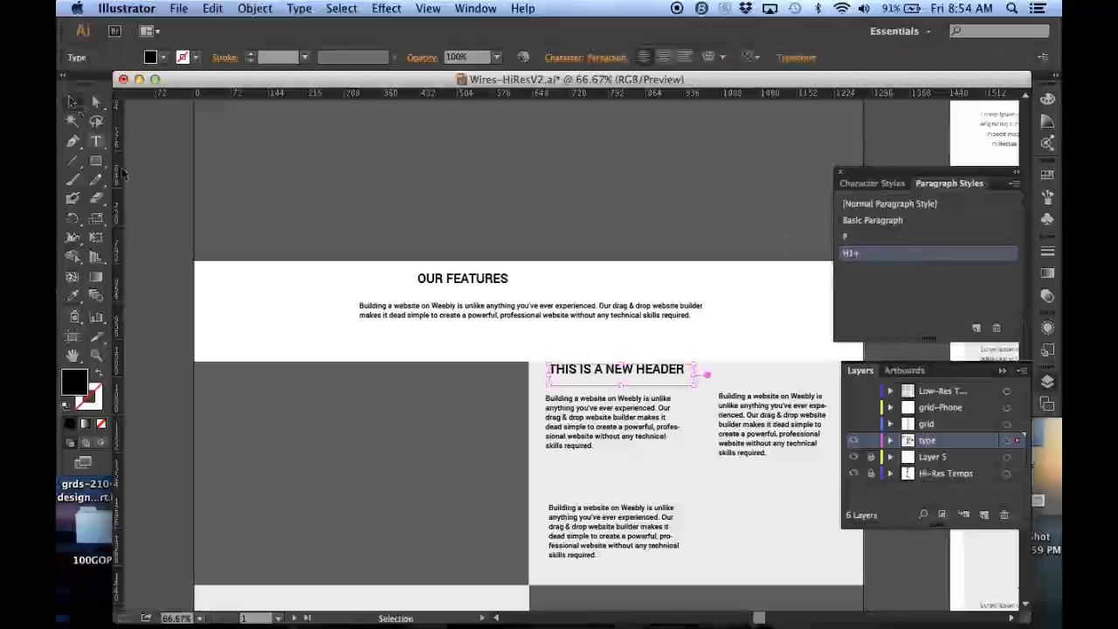
click(347, 289)
drag(569, 361, 566, 369)
- Insert the line THIS IS A NEW HEADER at the start of the grey block's lower paragraph, on its own line
double_click(552, 509)
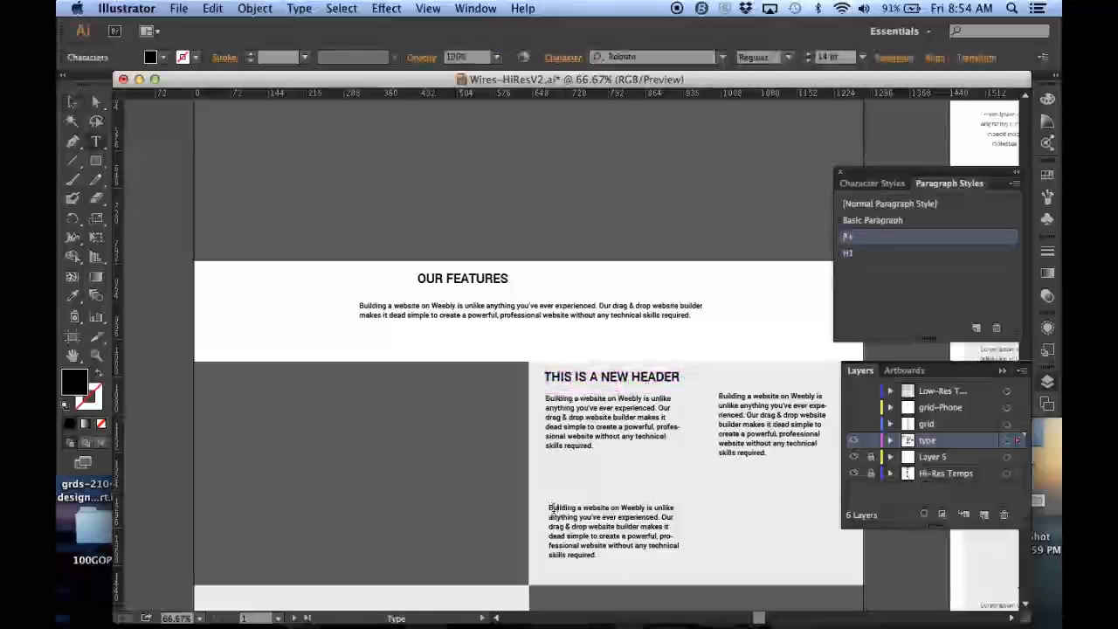
text(THIS IS )
text(A NEW HEAD)
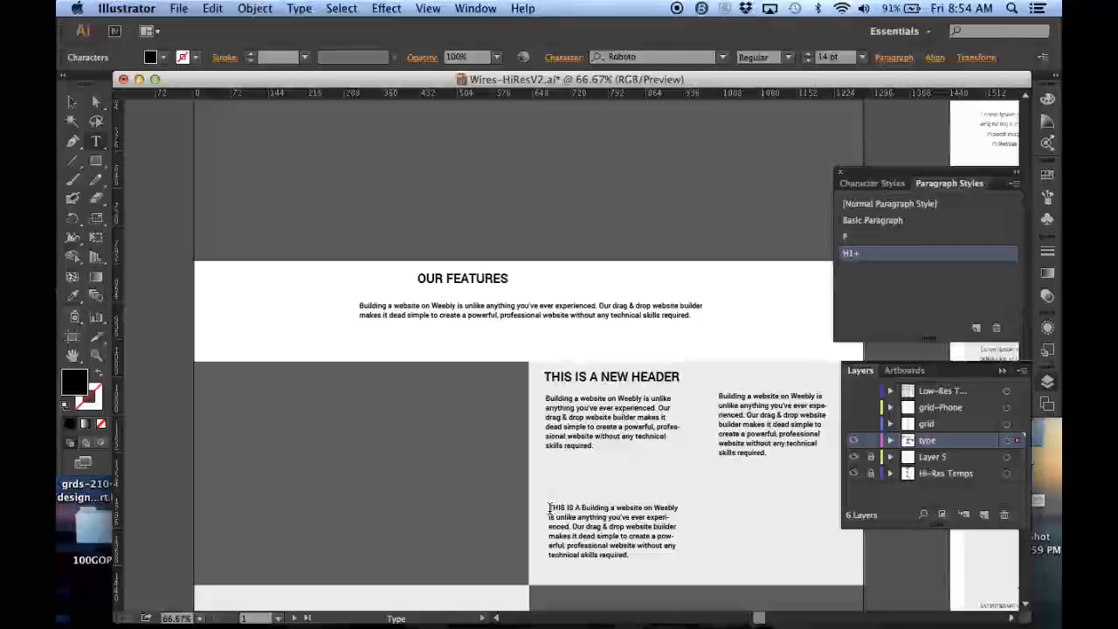
text(ER)
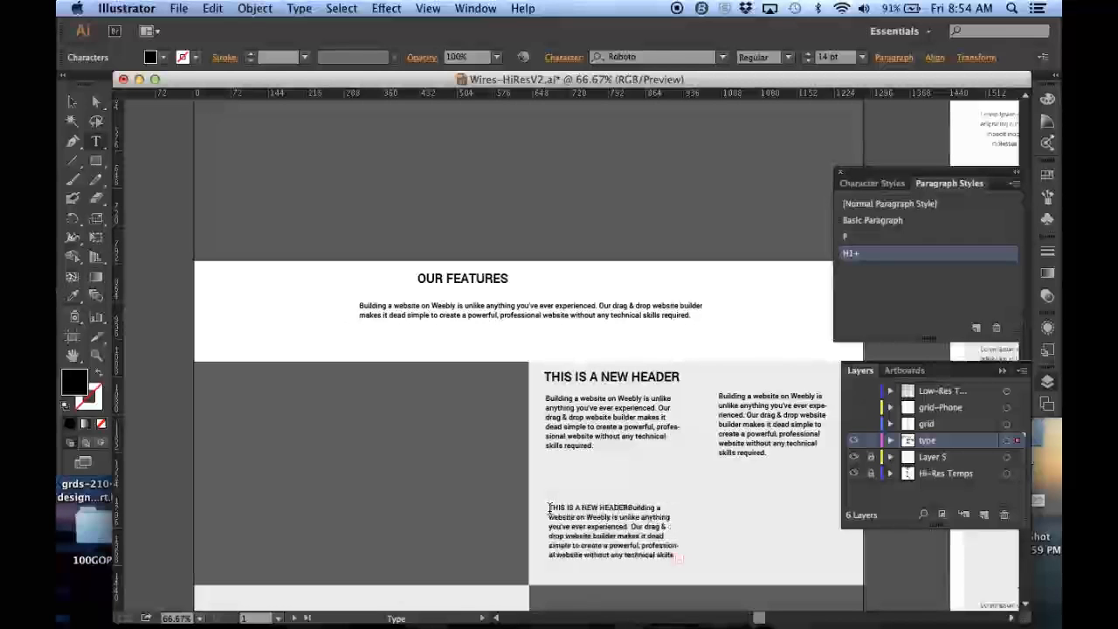
key(Return)
- Apply the H1 style to the header line in the lower paragraph's frame, finish text editing and deselect the frame
drag(629, 505, 536, 505)
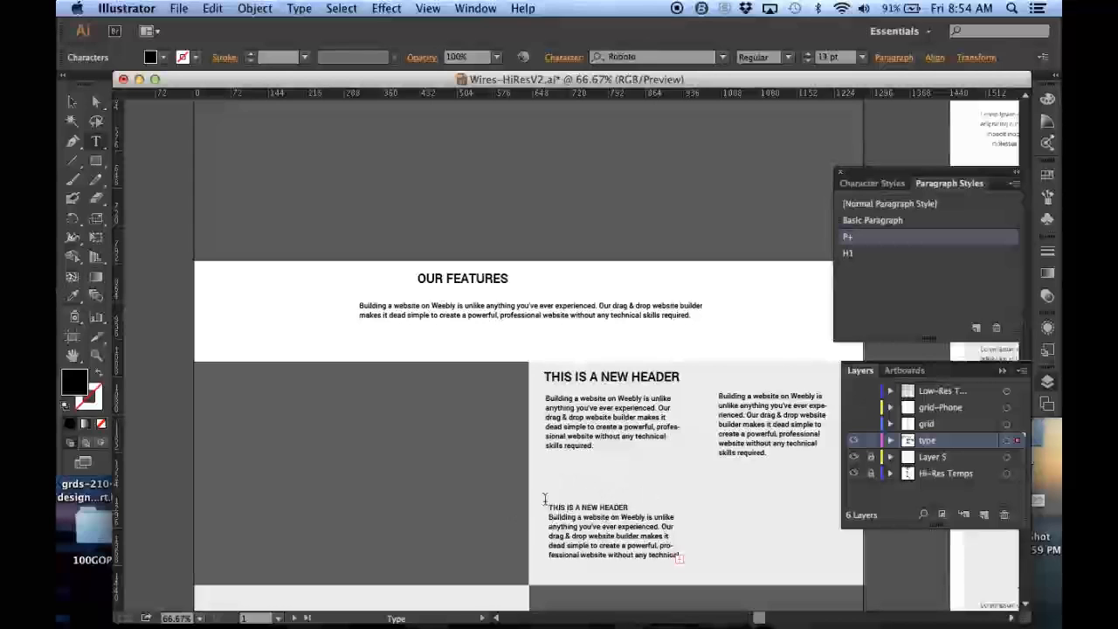
click(899, 259)
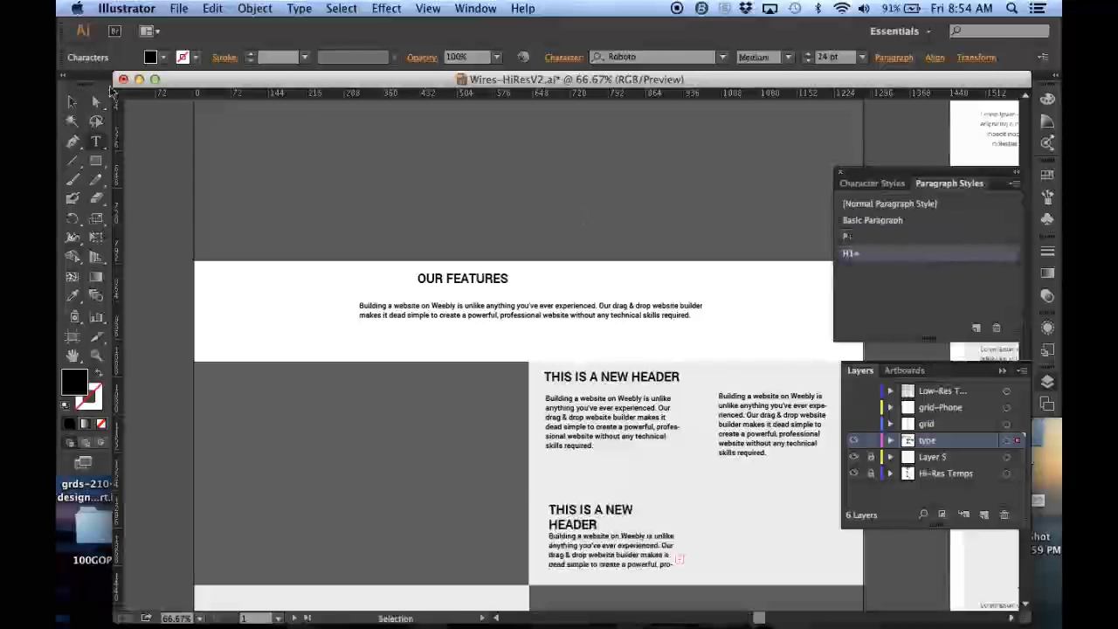
click(73, 102)
click(173, 257)
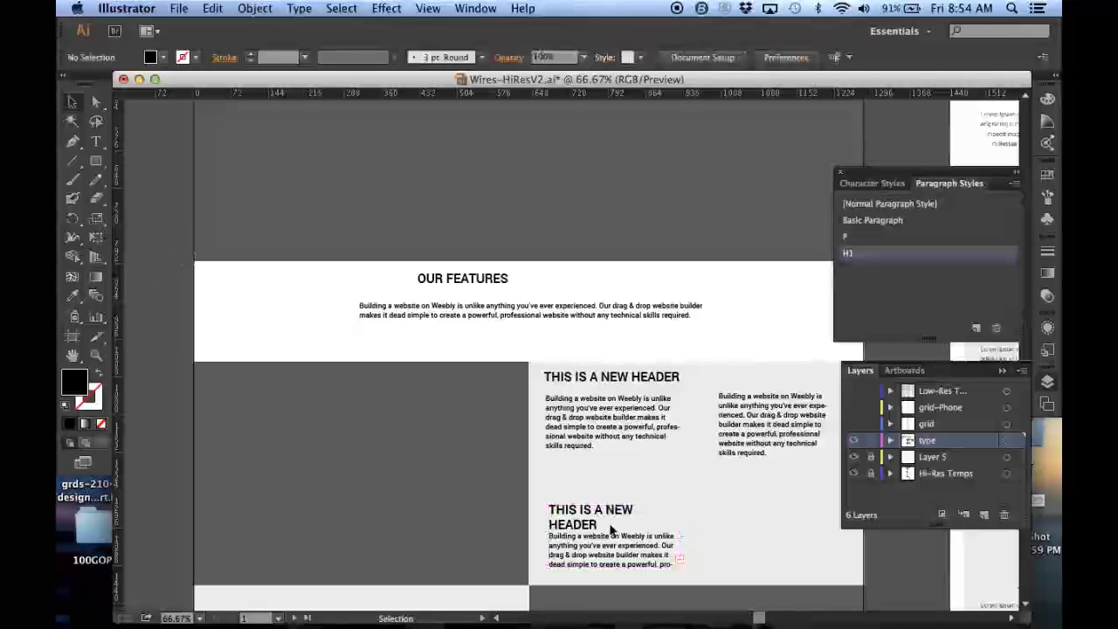
- Move the lower text frame up slightly, enlarge it so the header fits one line and all text shows, and deselect it
drag(612, 543, 611, 528)
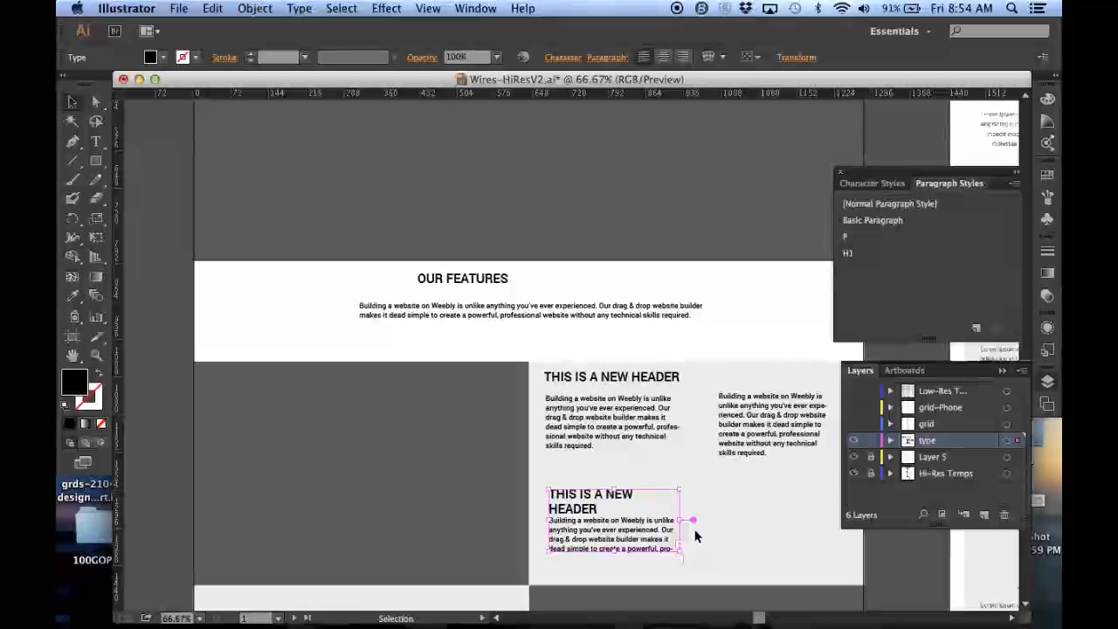
drag(683, 522, 691, 522)
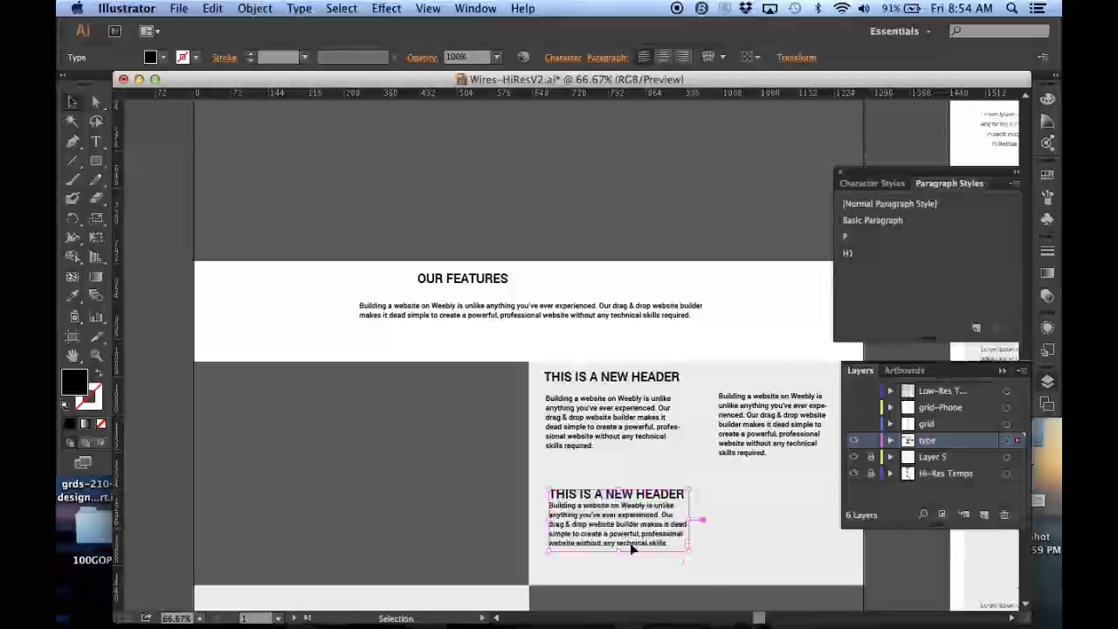
drag(619, 552, 619, 567)
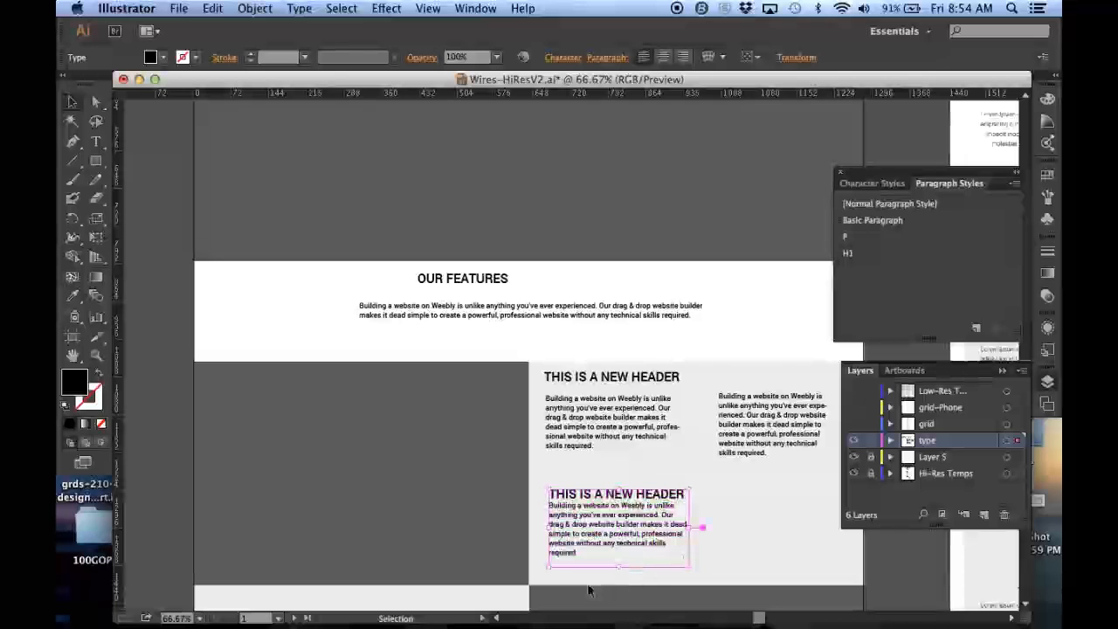
click(906, 557)
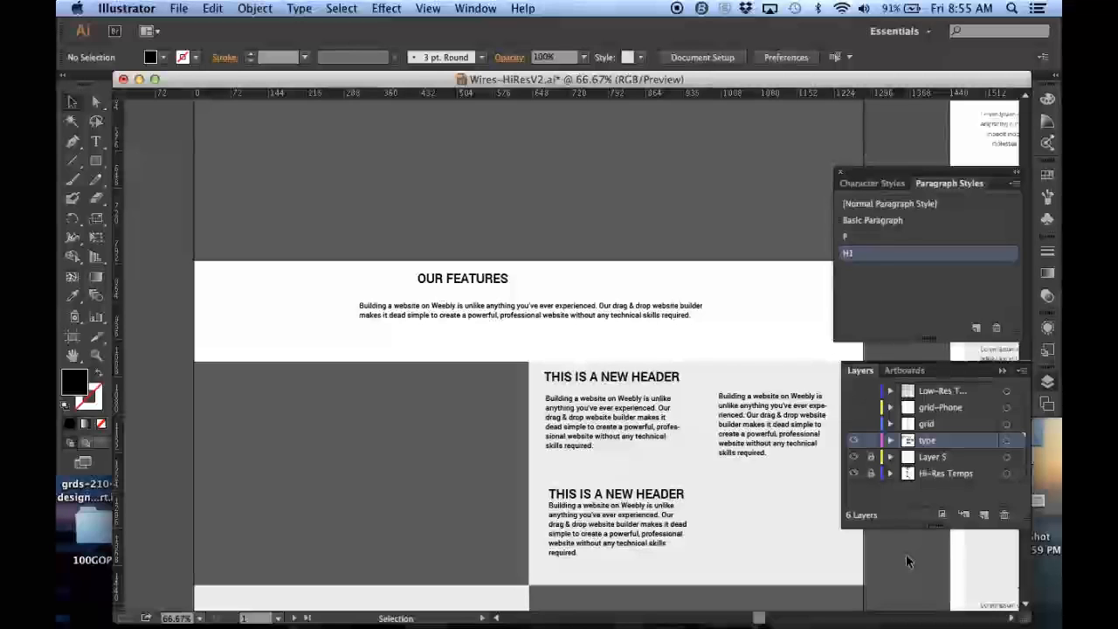
- Edit the P paragraph style's basic character formats, raising the font size to 18 pt
double_click(890, 237)
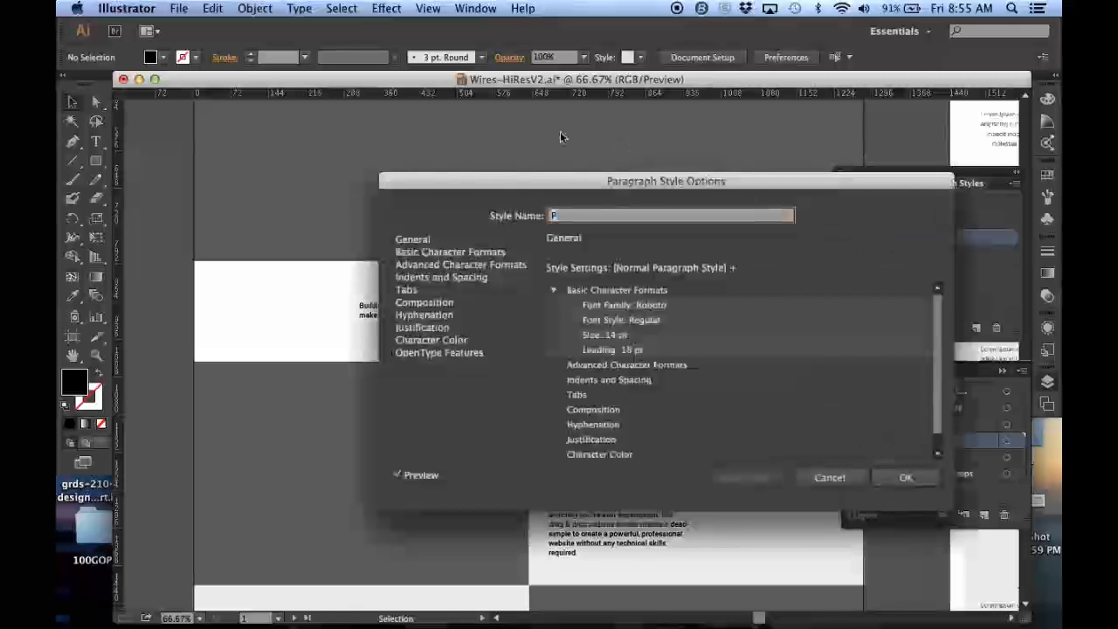
drag(511, 180, 841, 276)
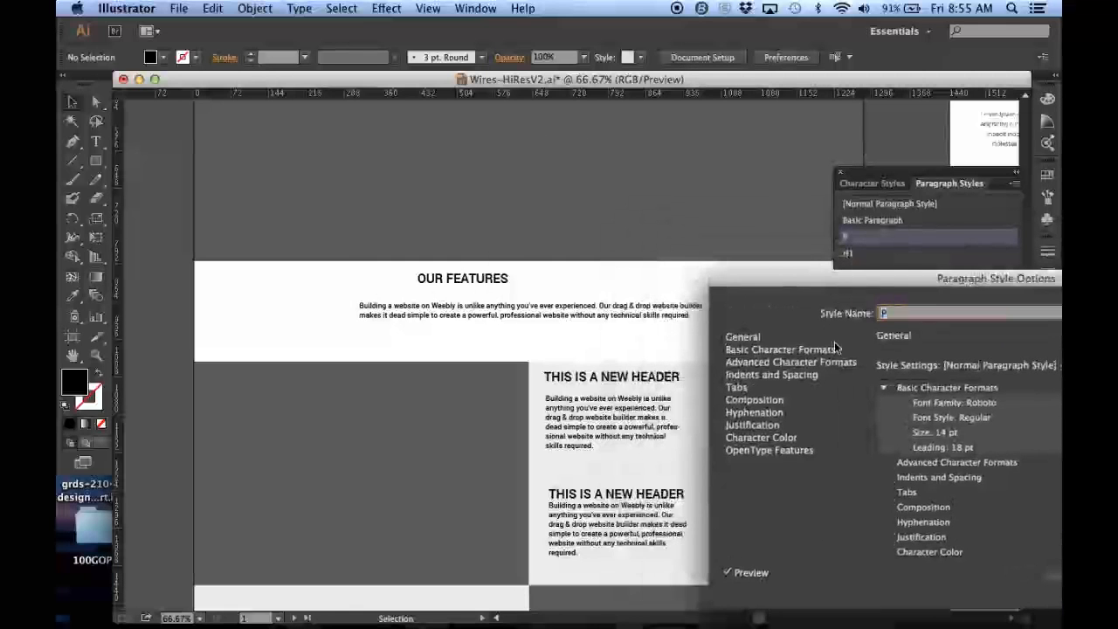
click(832, 351)
drag(918, 280, 913, 149)
click(940, 282)
click(938, 278)
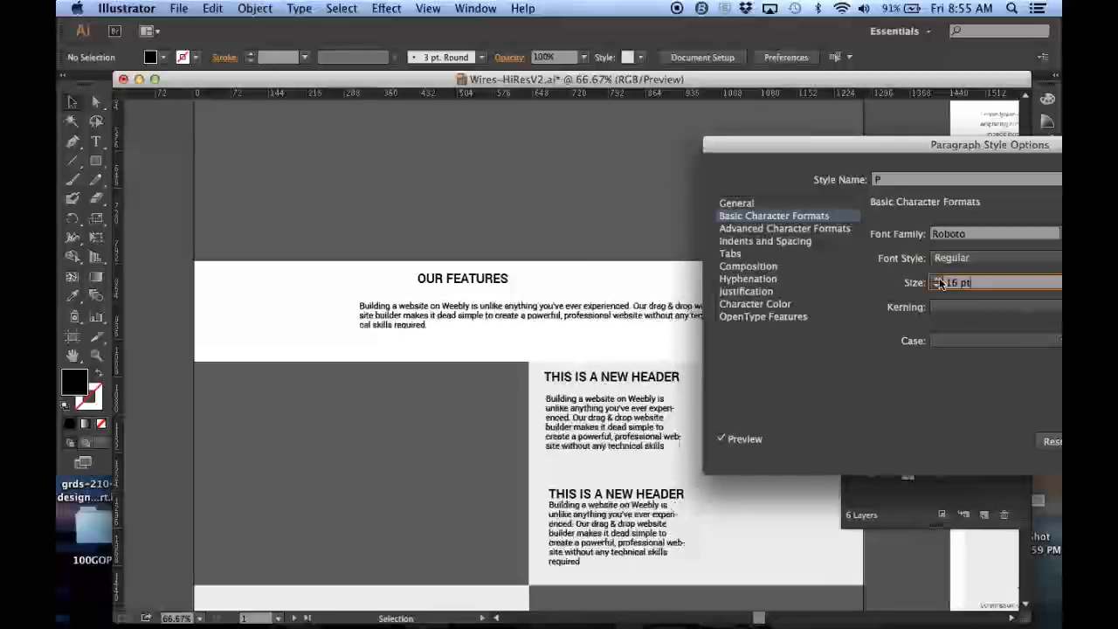
click(938, 278)
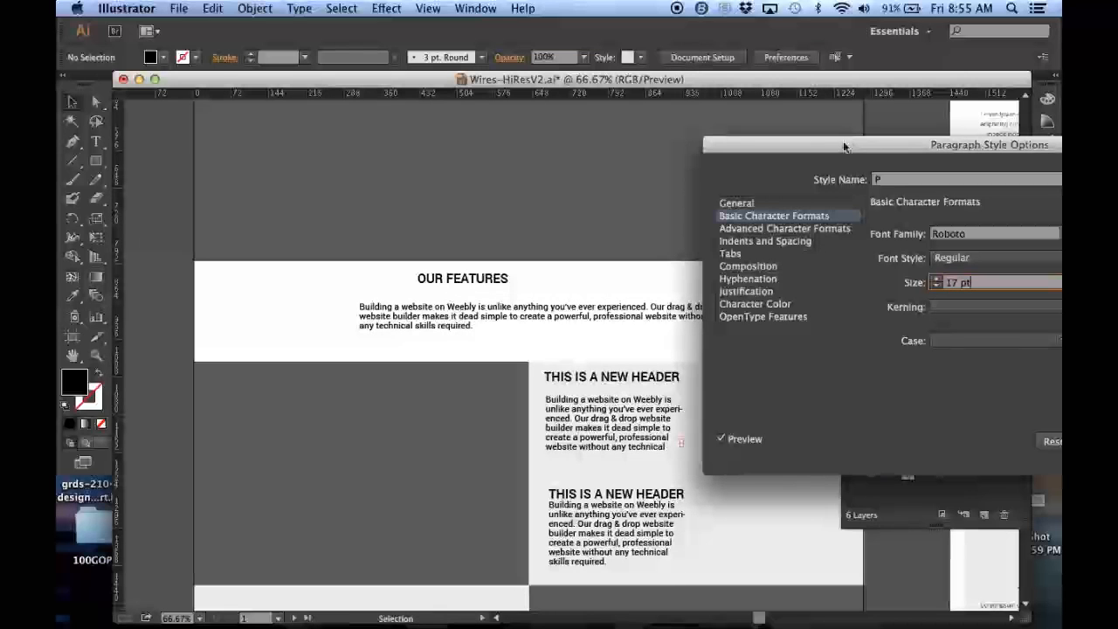
click(937, 278)
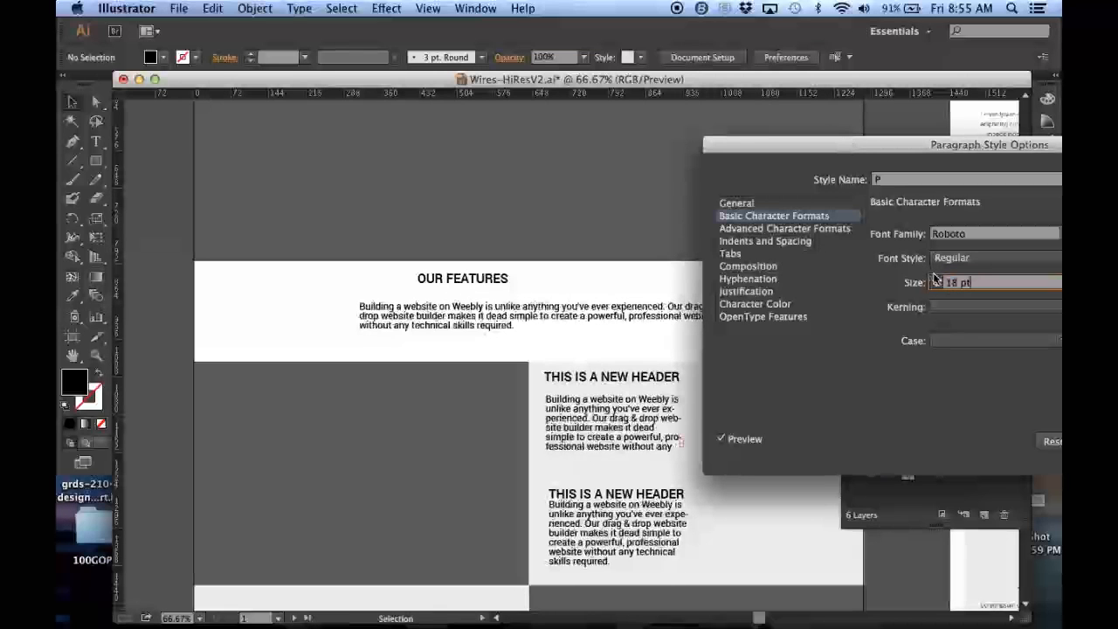
- Set the P style's leading to 21 pt and save the style changes
drag(857, 144, 688, 156)
click(967, 287)
click(967, 288)
click(967, 287)
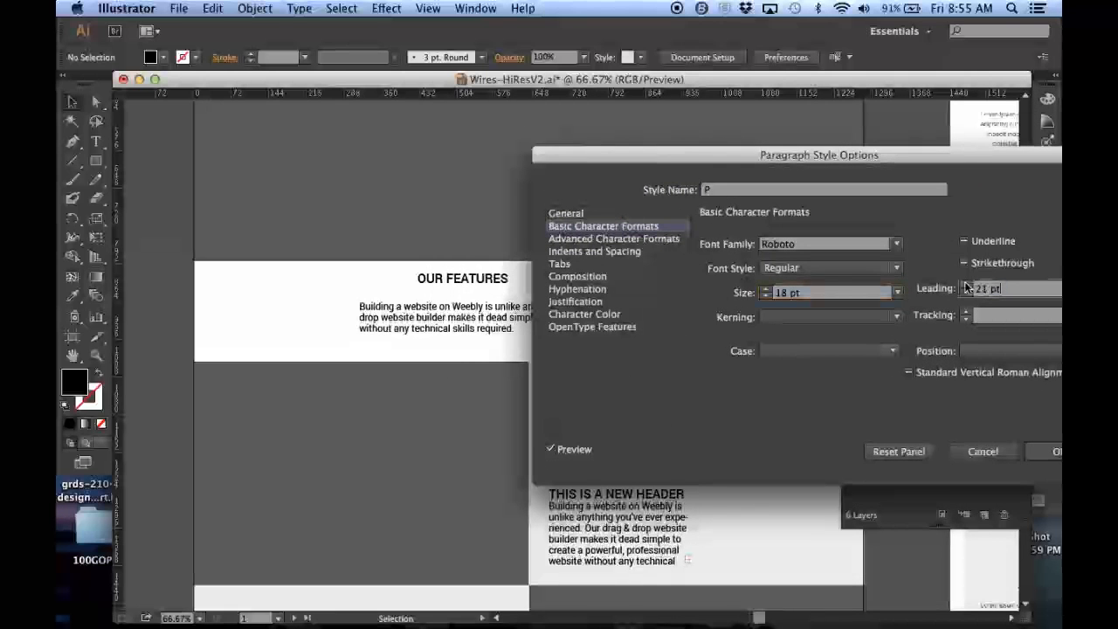
drag(818, 157, 665, 119)
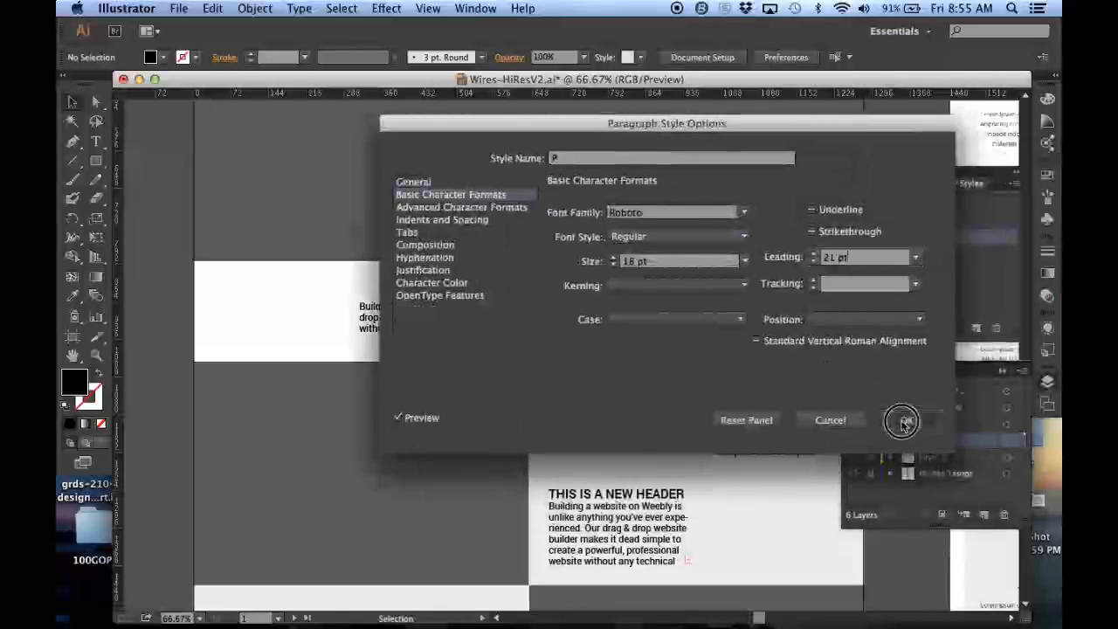
click(913, 419)
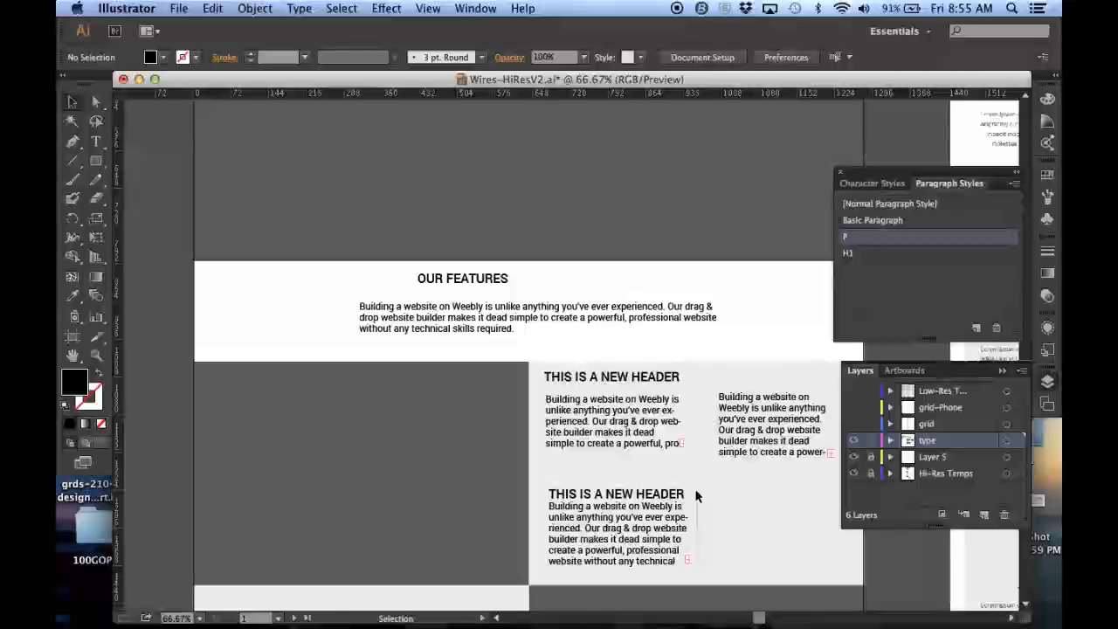
- Reopen the P paragraph style's basic character formats and set the font size to 16 pt
double_click(873, 237)
drag(609, 122, 950, 234)
click(861, 308)
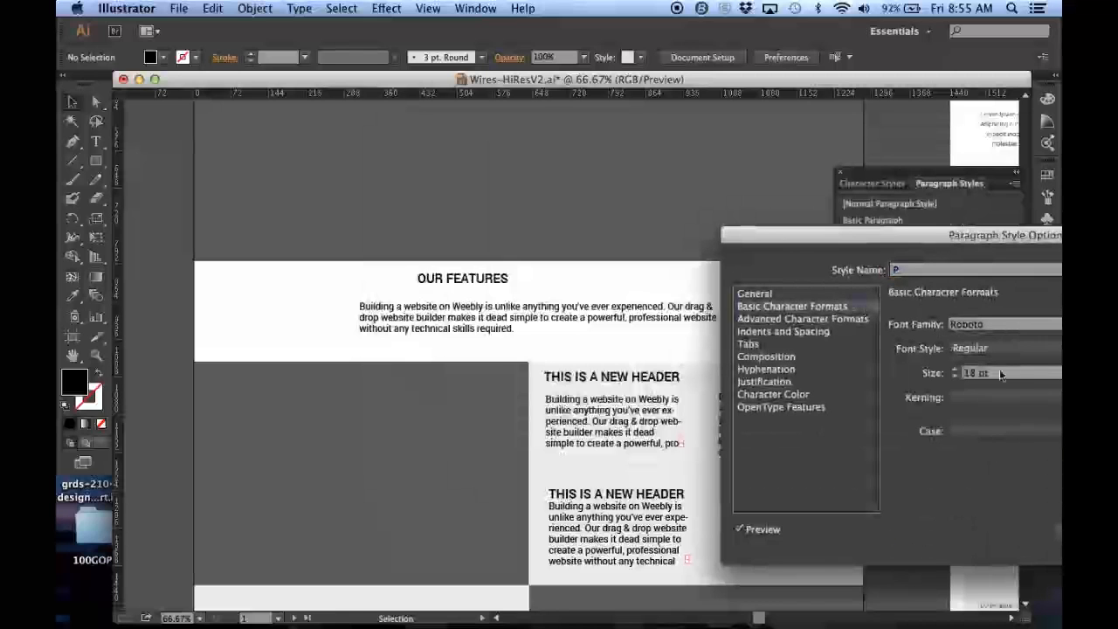
click(955, 378)
click(956, 378)
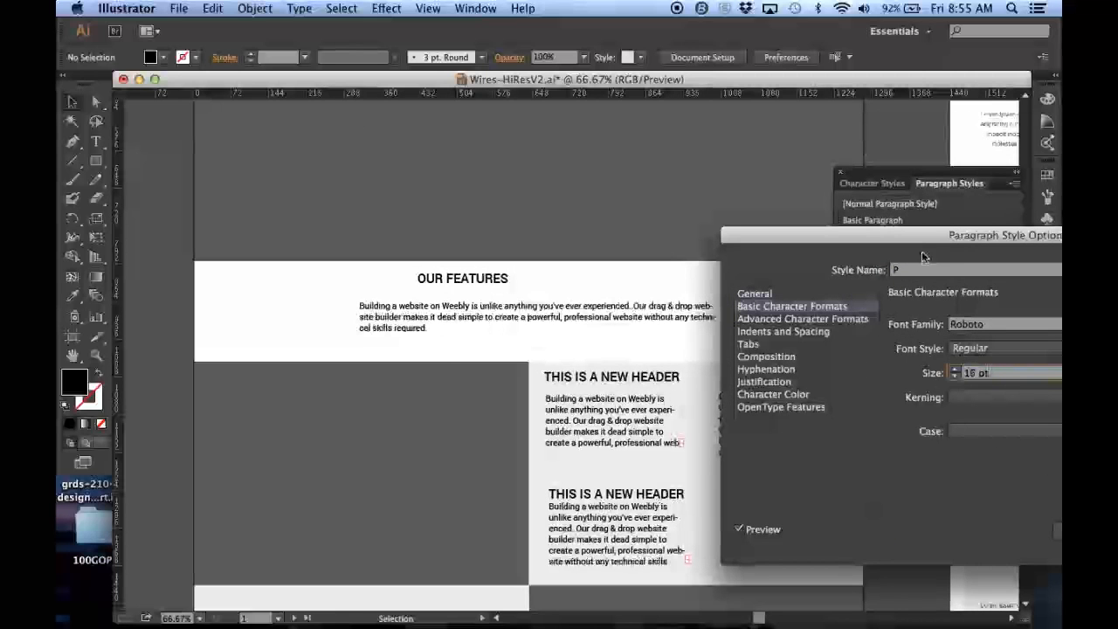
- Reduce the P style's leading to tighten the line spacing, keeping the wireframe's paragraphs in view for preview
drag(918, 234, 727, 231)
click(965, 371)
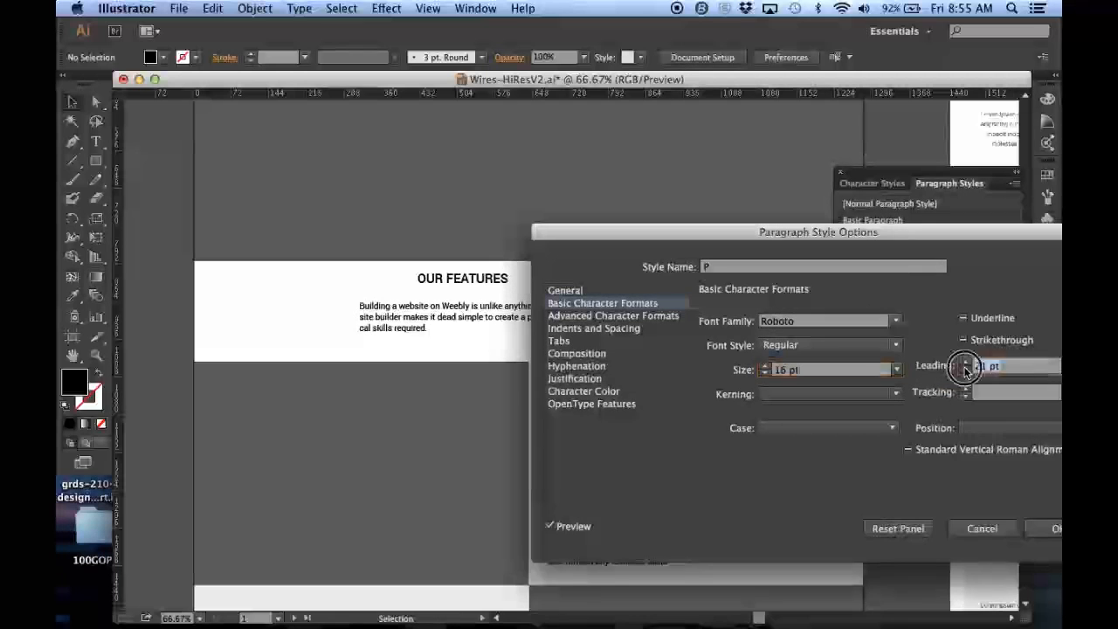
click(965, 370)
click(965, 371)
mouse_move(826, 232)
mouse_down()
mouse_move(958, 357)
mouse_move(978, 259)
mouse_up()
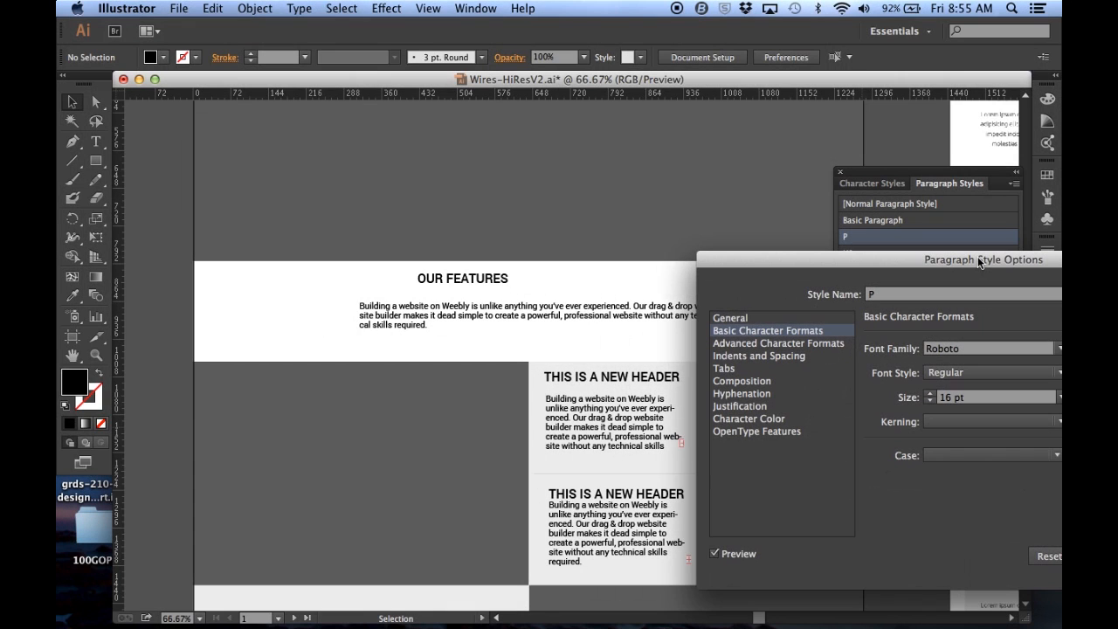